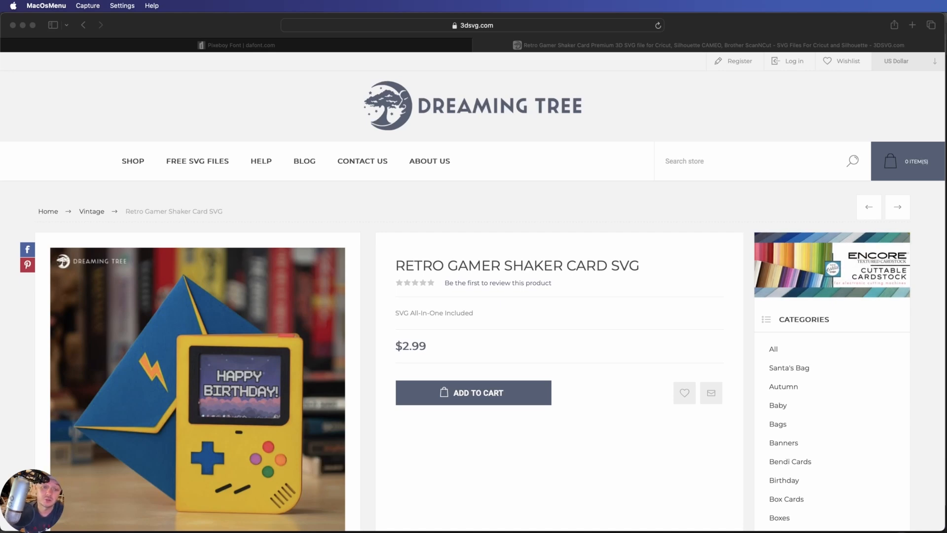
Examine the enlarged photo of the Retro Gamer Shaker Card and the Pixeboy font page on dafont
scroll(305, 392, down, 3)
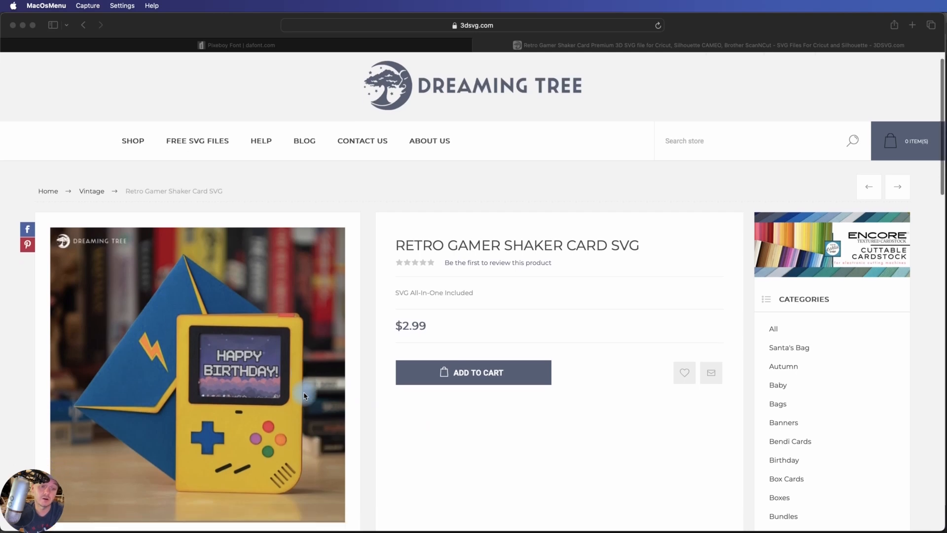
click(259, 345)
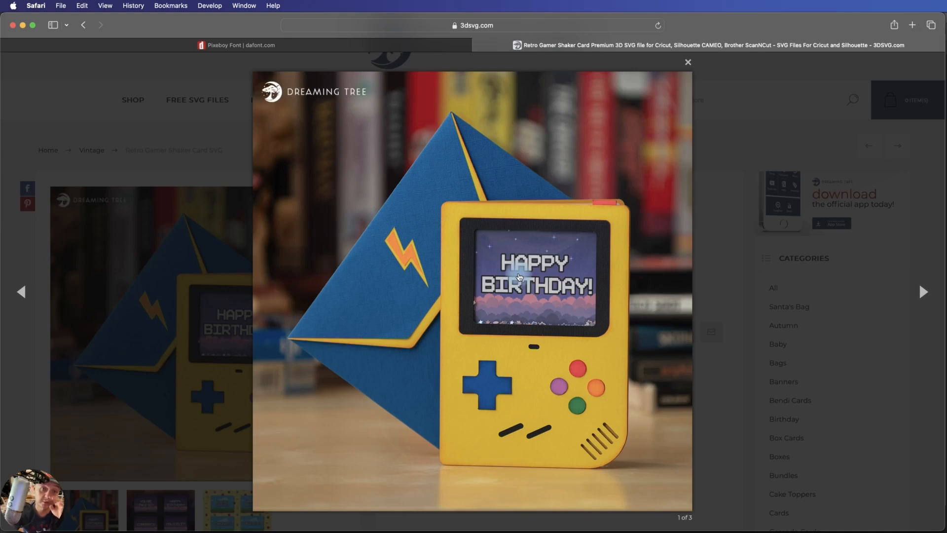
click(688, 62)
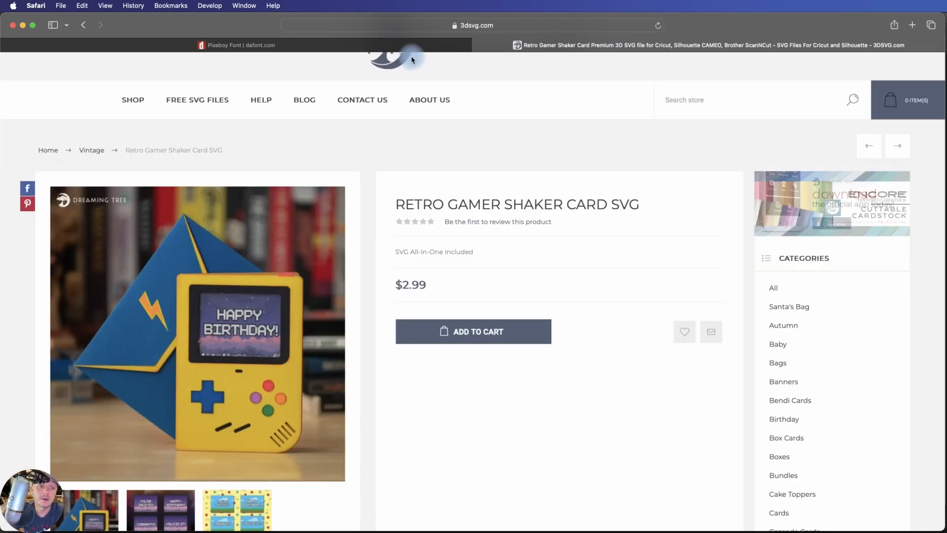
click(408, 44)
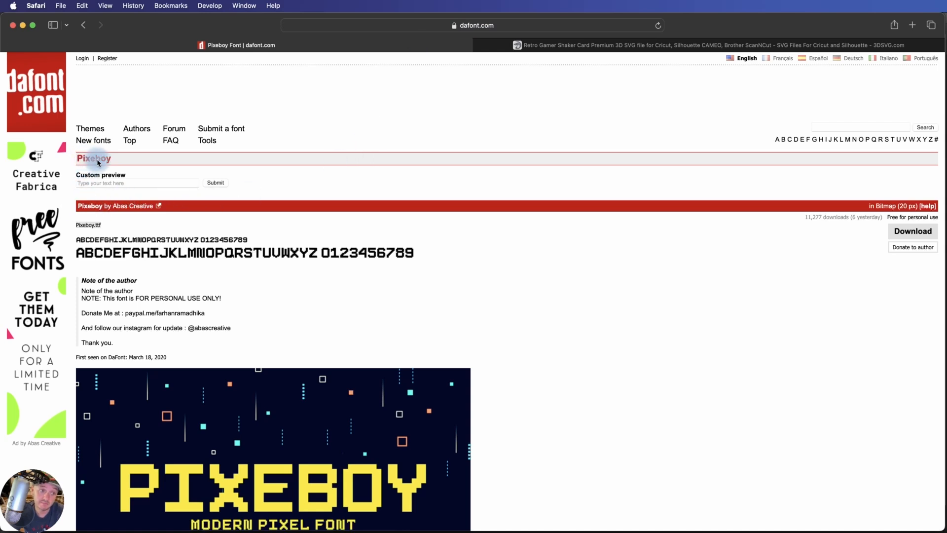
click(562, 44)
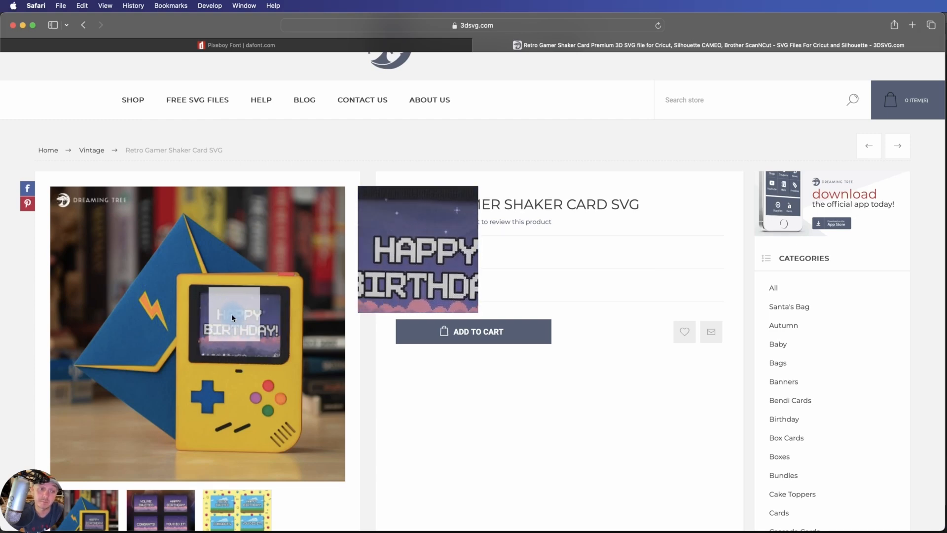
Browse the shop's full catalogue and open the Free Printables category
click(189, 97)
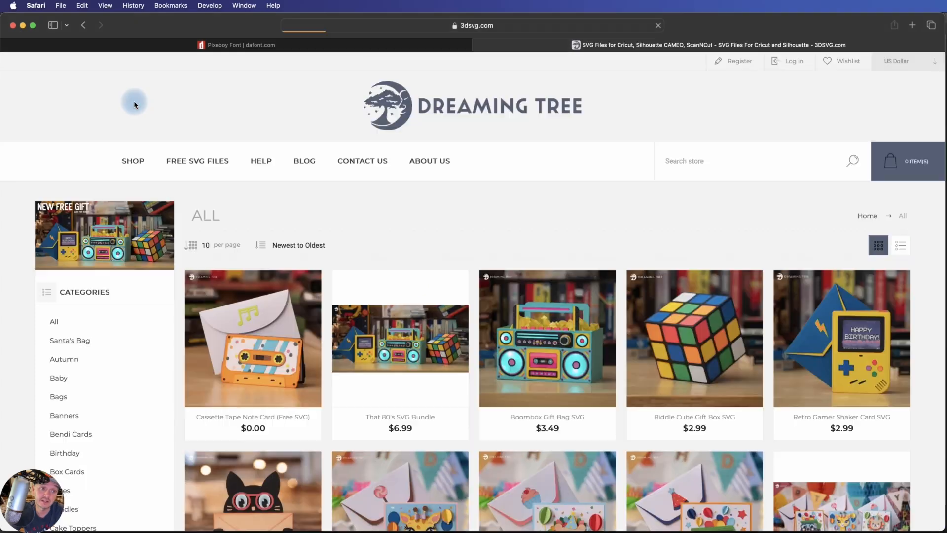
scroll(126, 383, down, 5)
scroll(126, 384, down, 3)
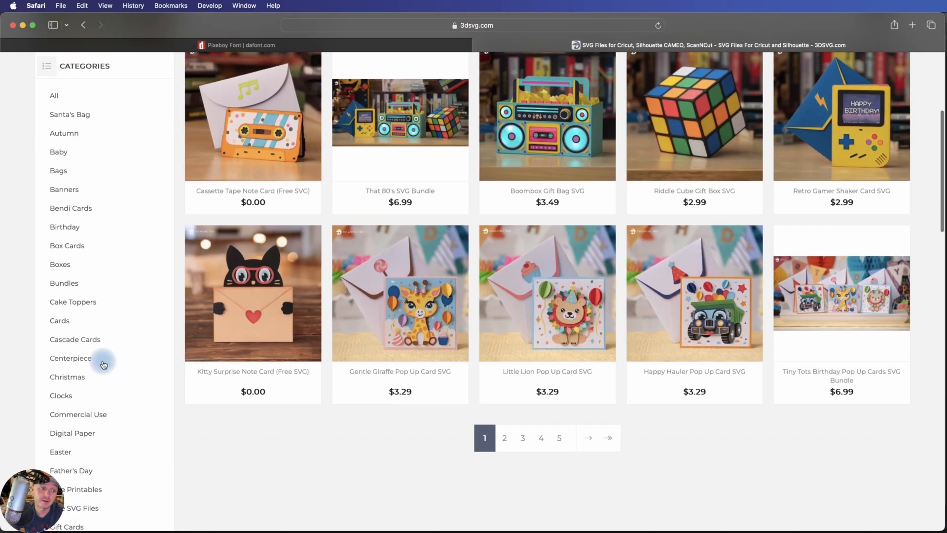
scroll(99, 375, down, 1)
scroll(88, 446, down, 1)
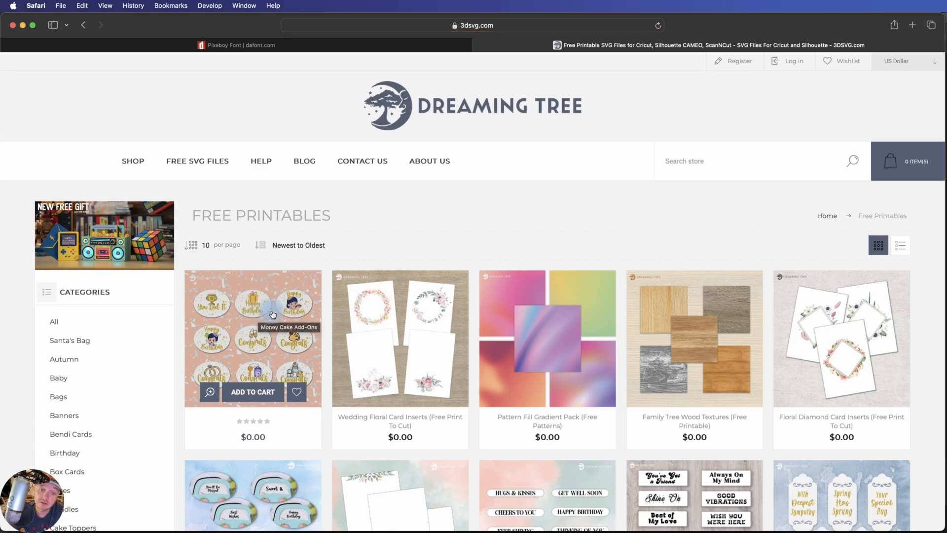
Switch to Cricut Design Space and load Blank.png from the Bonus Captions folder as a new image upload
key(super+Tab)
key(super+Tab)
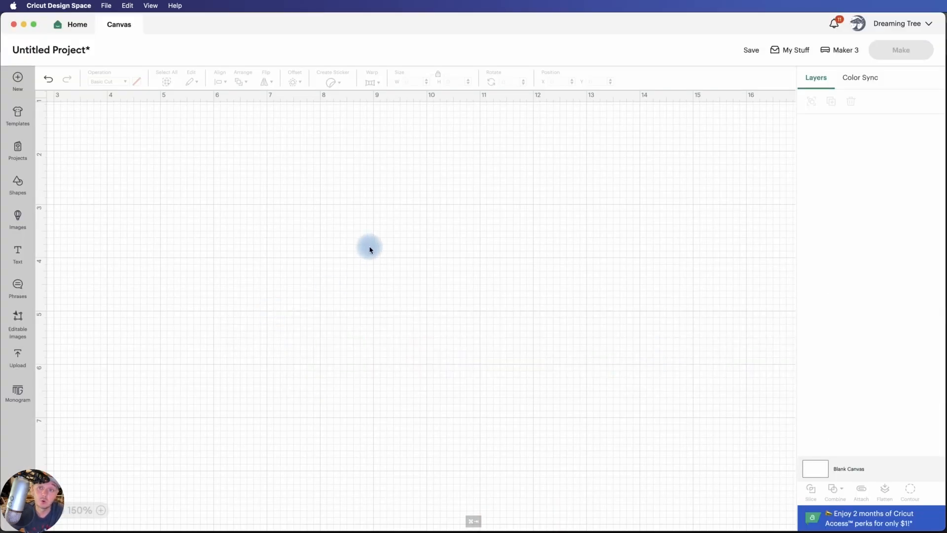
click(20, 367)
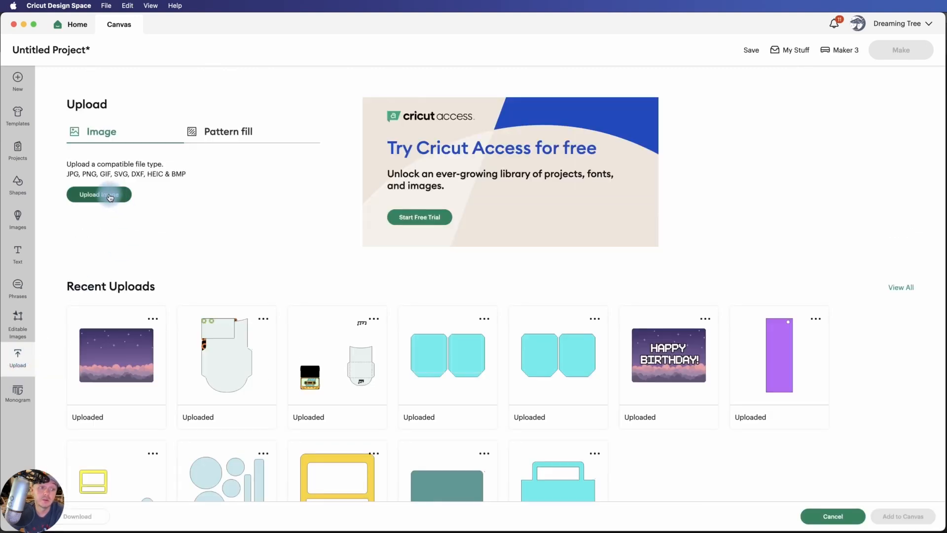
click(110, 196)
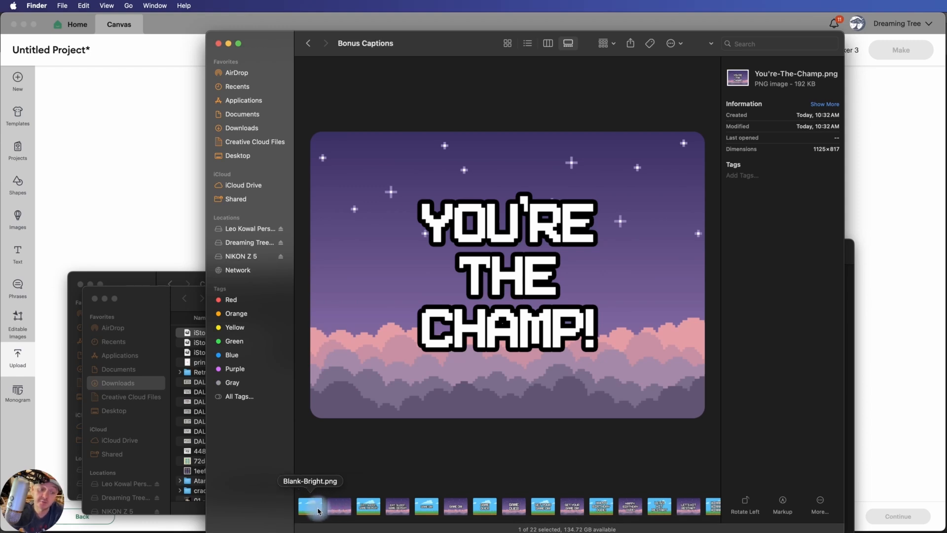
click(322, 508)
click(339, 507)
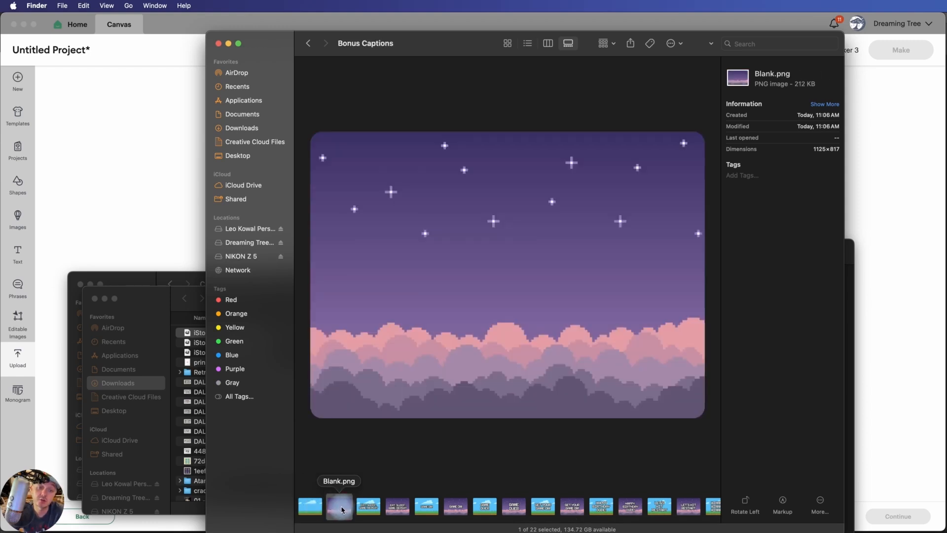
click(308, 512)
click(339, 508)
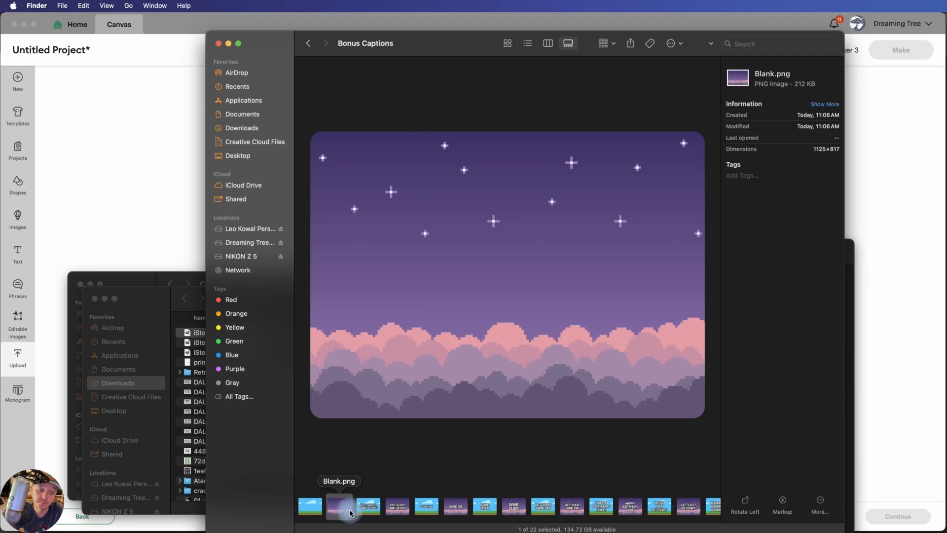
drag(339, 509, 469, 345)
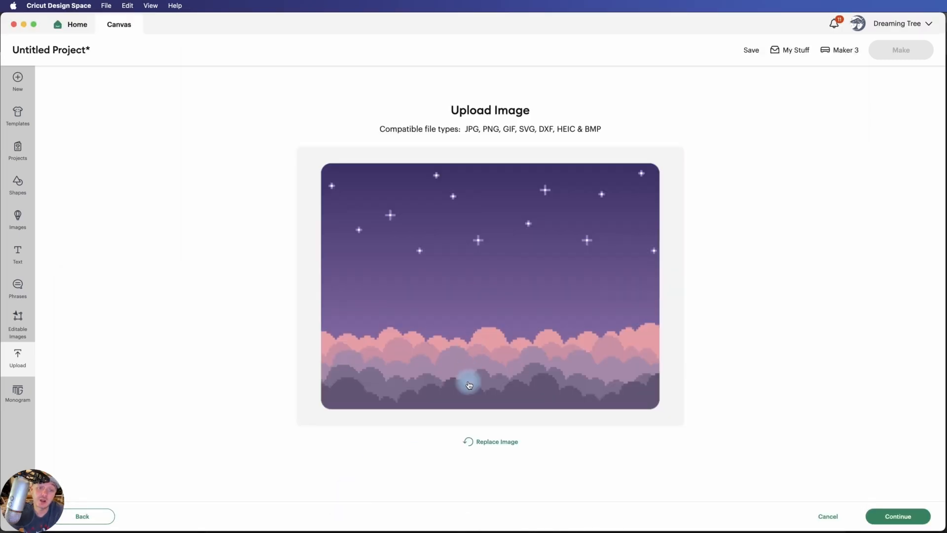
Keep the image background unmodified, convert it to a Flat Graphic and upload it under the name Blank
click(909, 513)
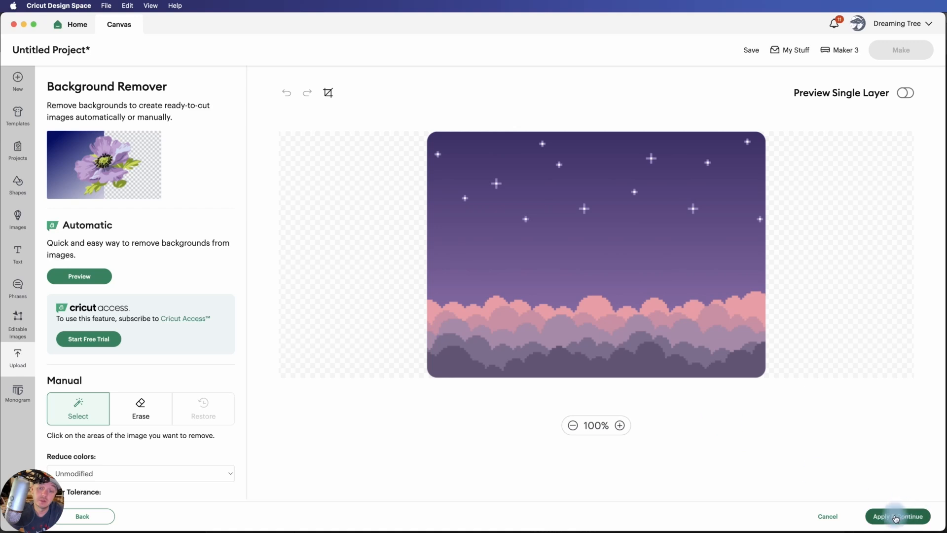
click(901, 518)
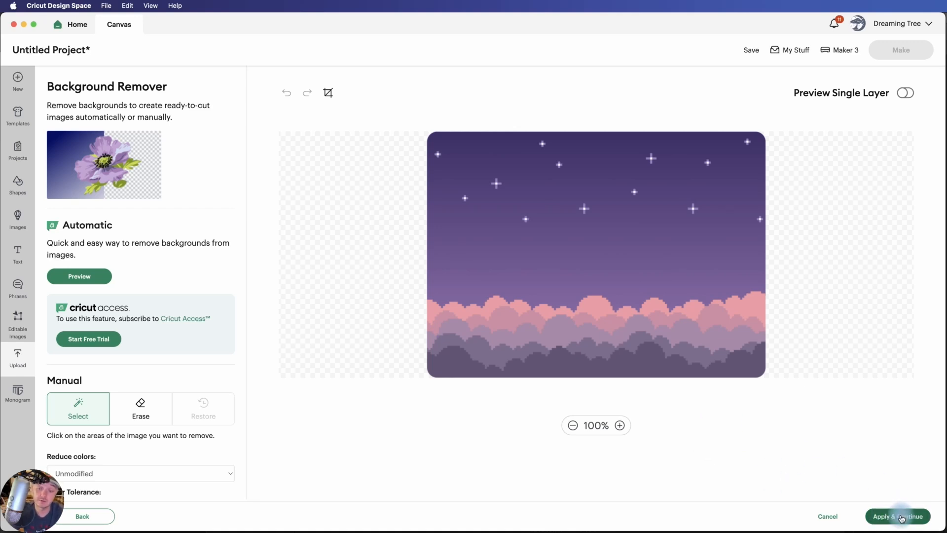
click(901, 518)
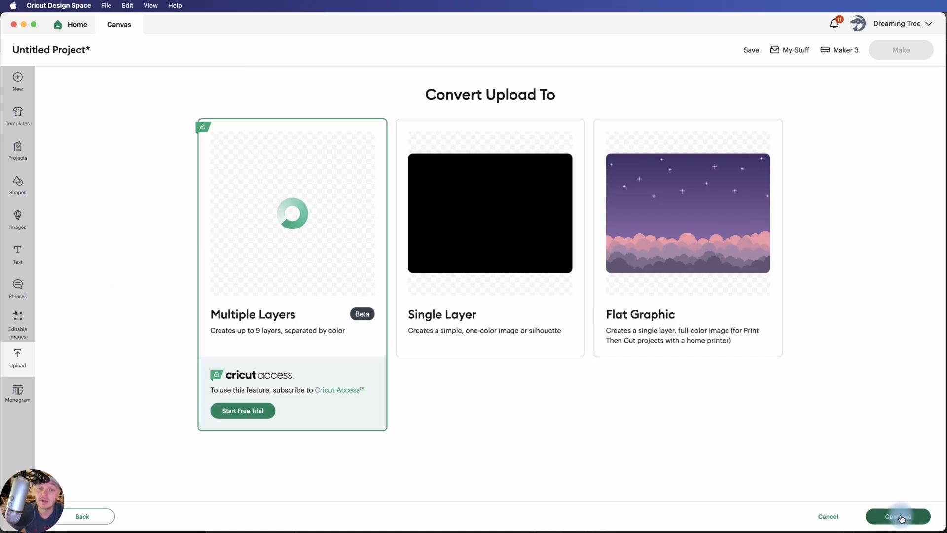
click(673, 223)
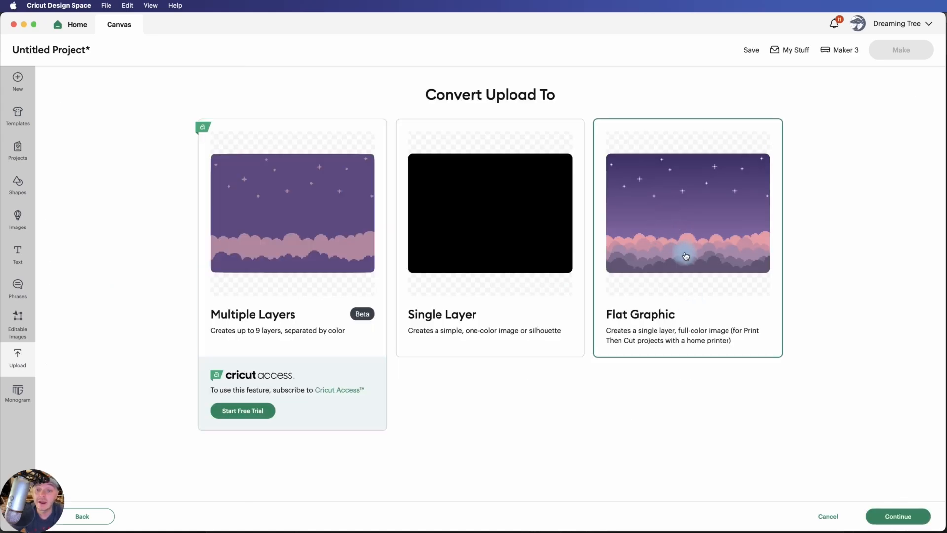
click(901, 522)
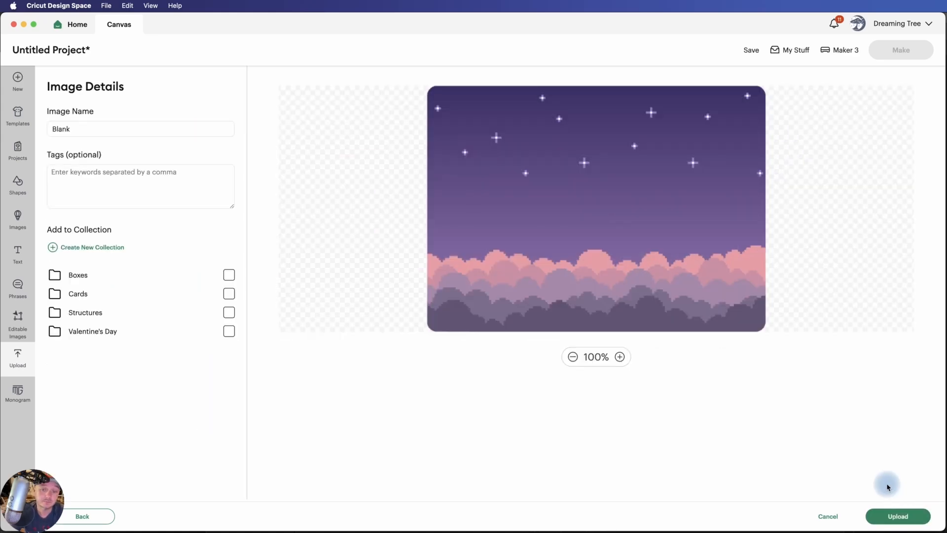
click(896, 519)
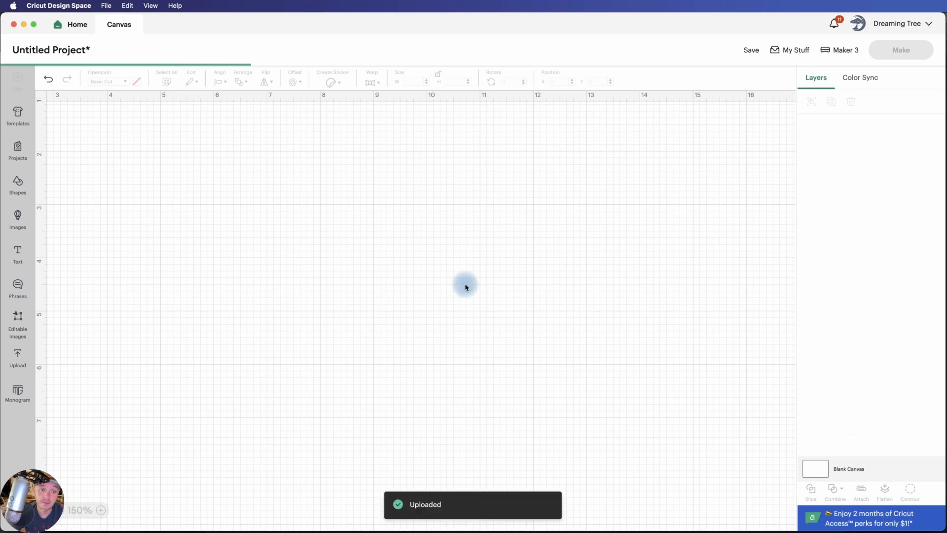
Set the width of the night-sky background to 3.75 in and move it to about X 5.87, Y 1.96
drag(331, 240, 413, 216)
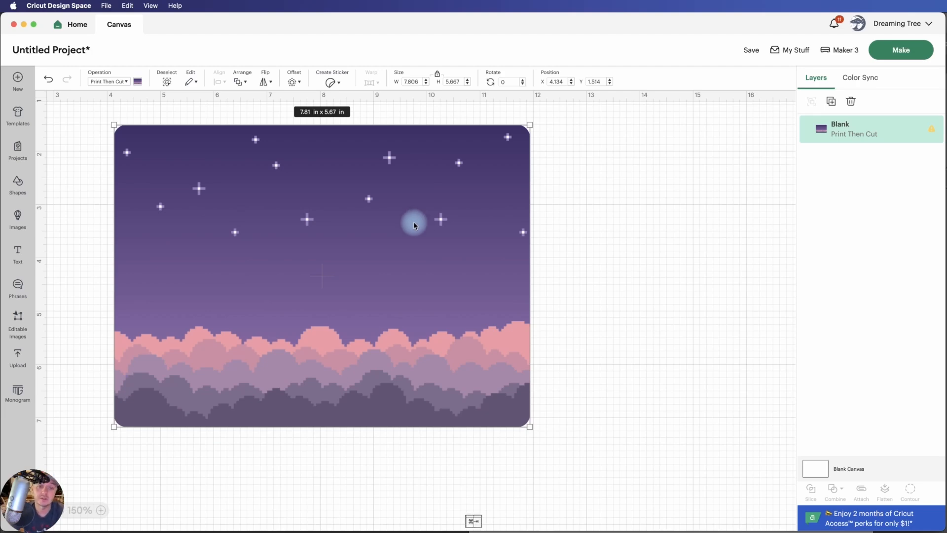
mouse_move(414, 222)
mouse_down()
mouse_move(404, 223)
mouse_move(427, 223)
mouse_up()
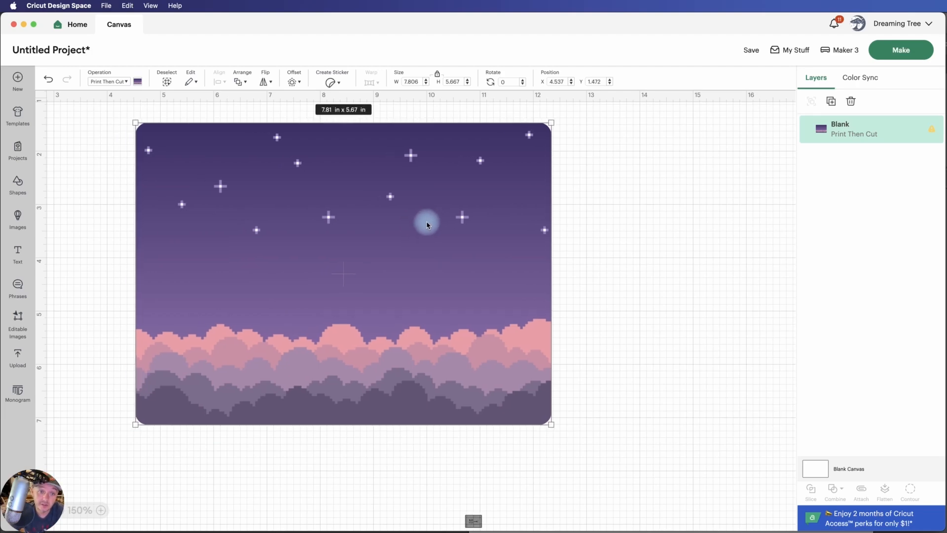
double_click(408, 81)
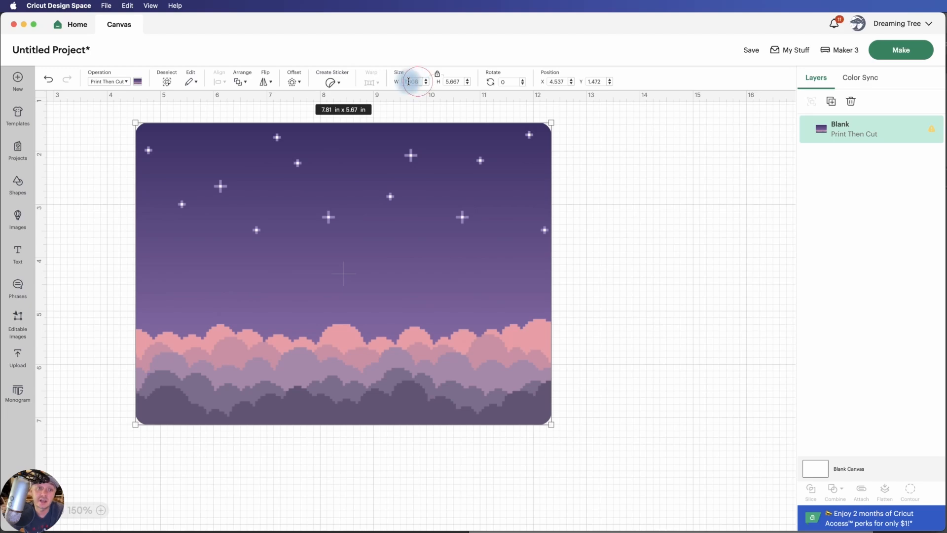
double_click(416, 83)
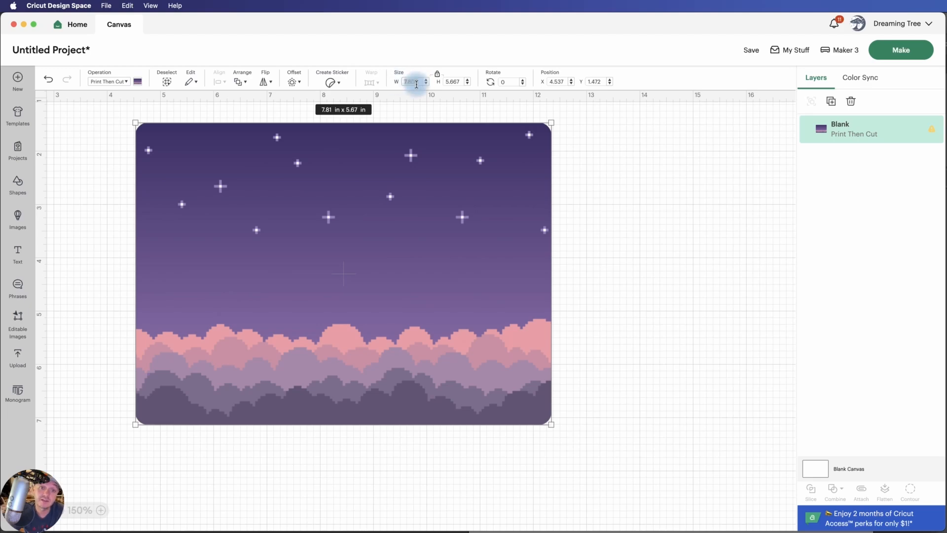
click(437, 76)
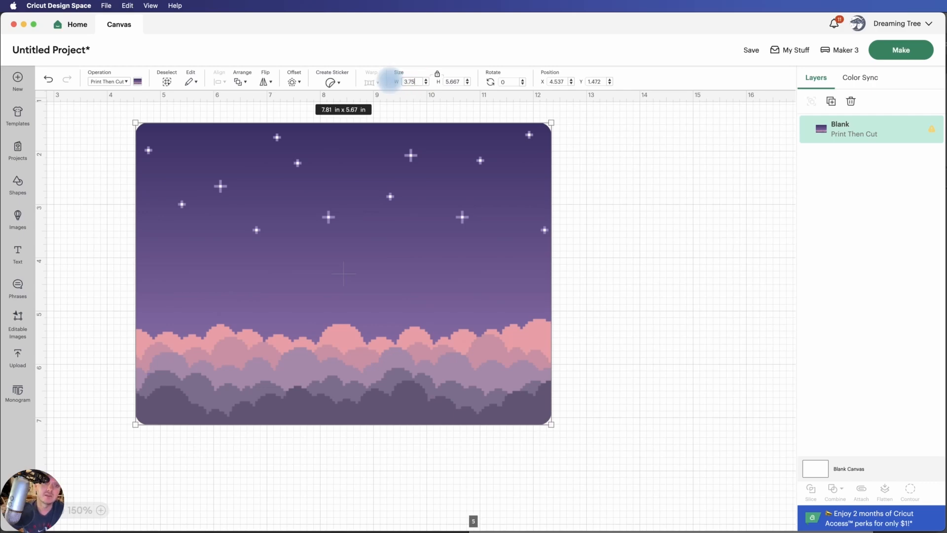
key(Return)
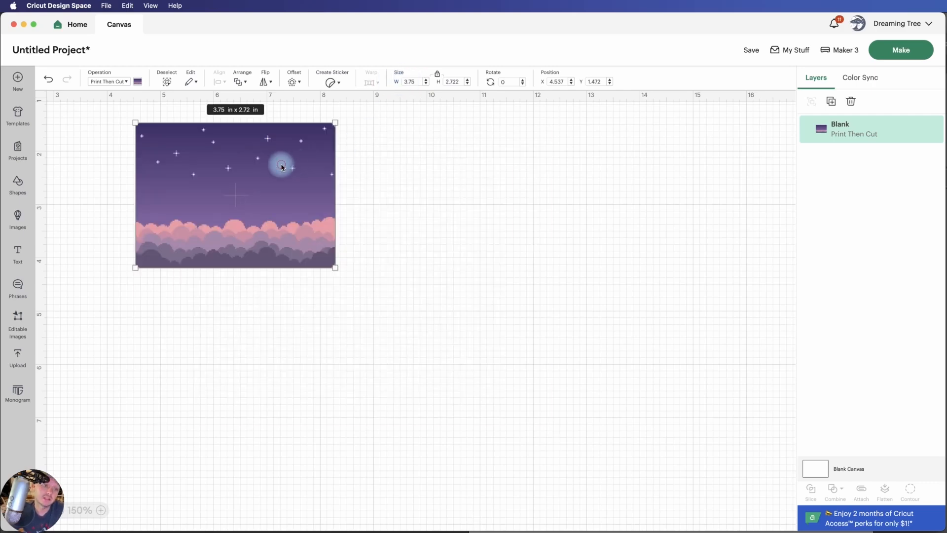
drag(282, 167, 353, 192)
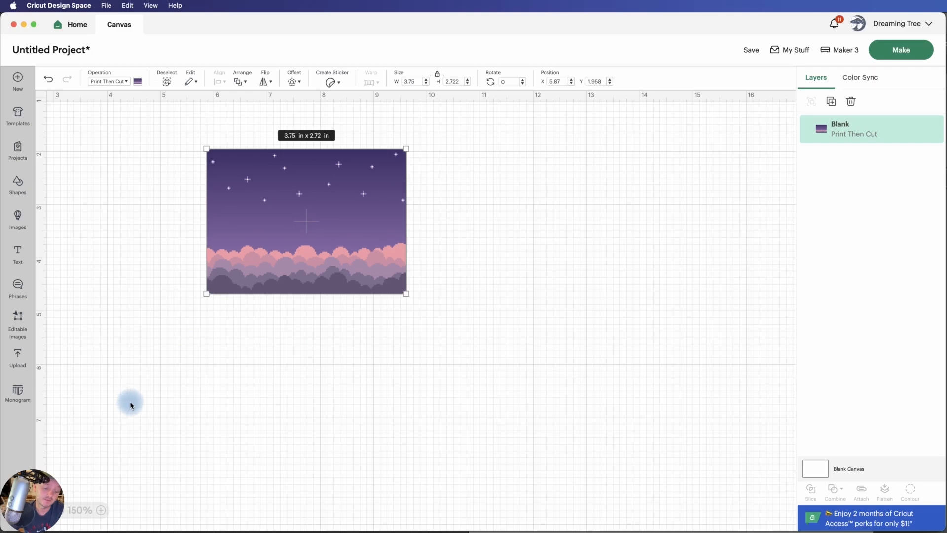
Add a new text object to the canvas below the background image
key(super+equal)
key(super+equal)
scroll(221, 404, up, 2)
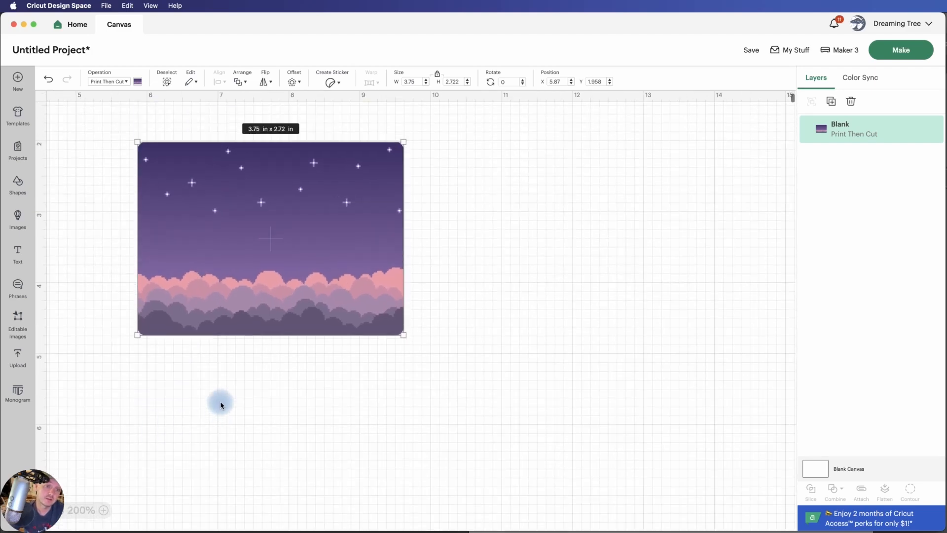
scroll(220, 405, up, 1)
scroll(222, 402, left, 3)
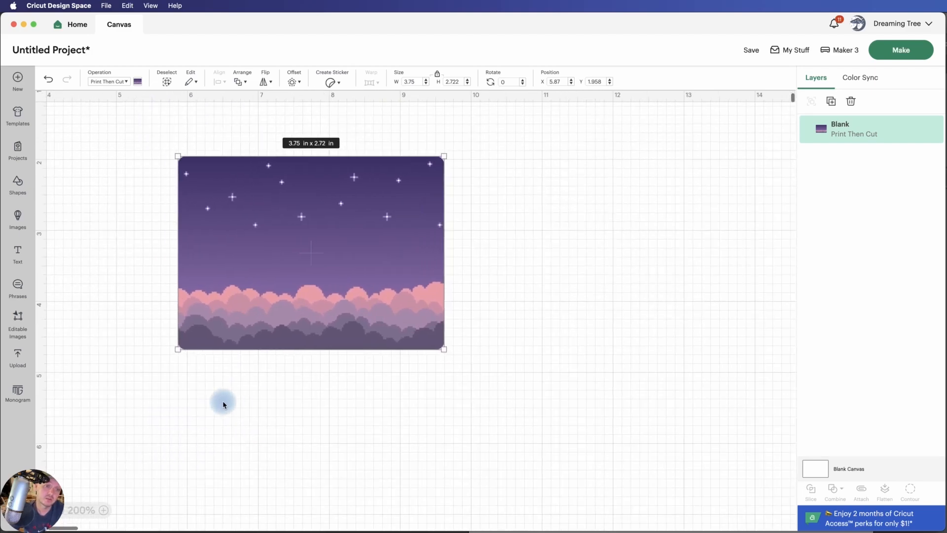
click(18, 255)
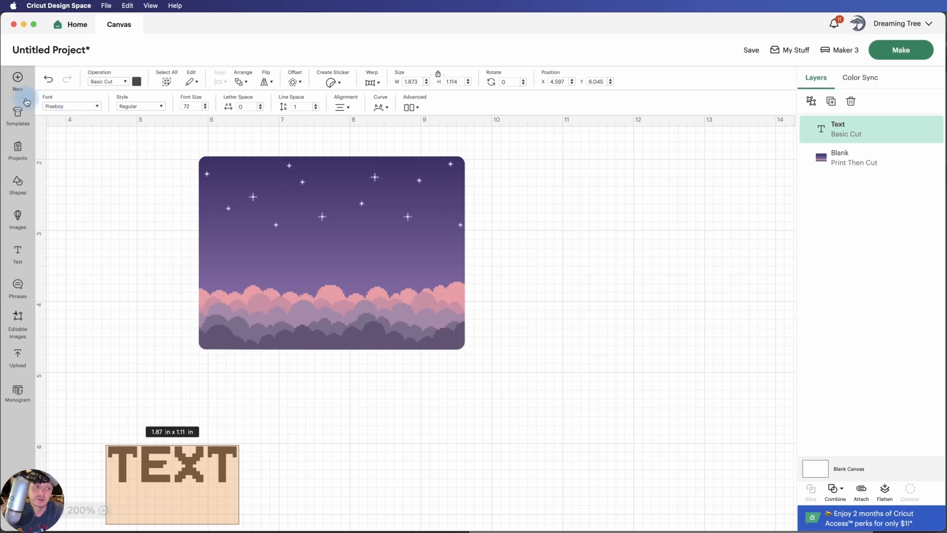
Search the system fonts for "pix" to check the text's Pixeboy font, then close the font list and leave text editing
click(68, 106)
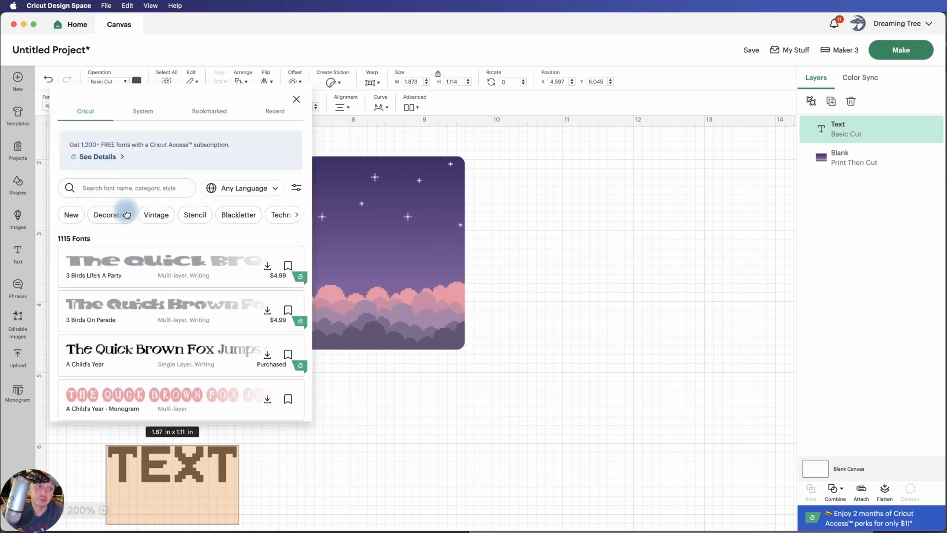
click(142, 112)
text(pix)
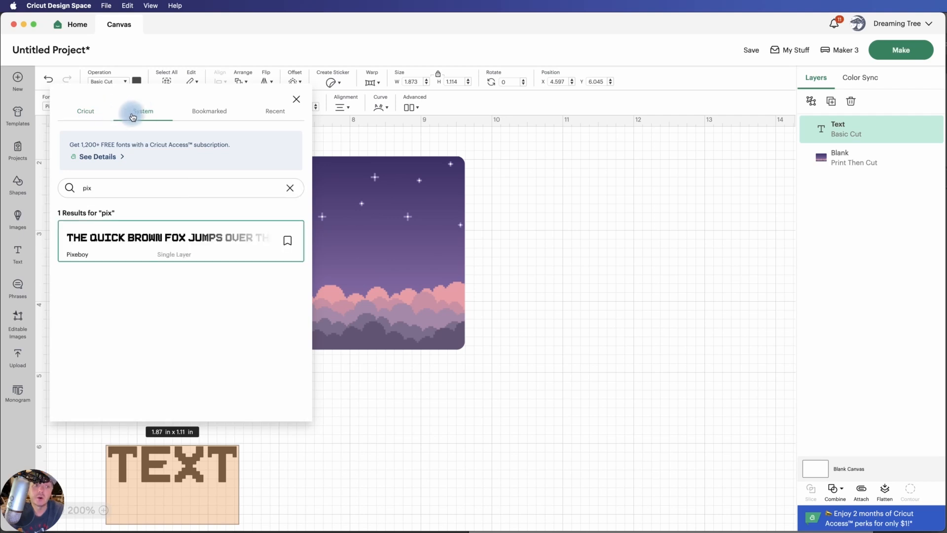
click(290, 188)
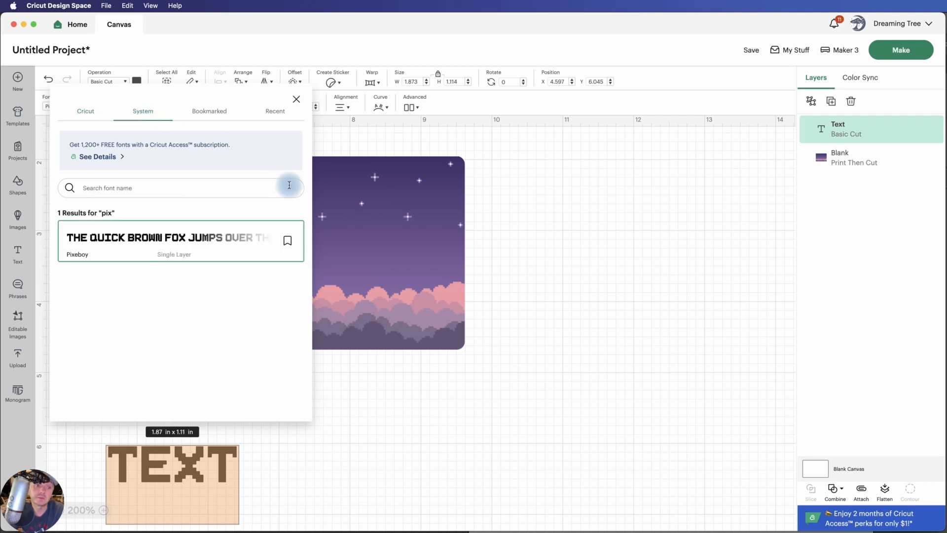
click(296, 100)
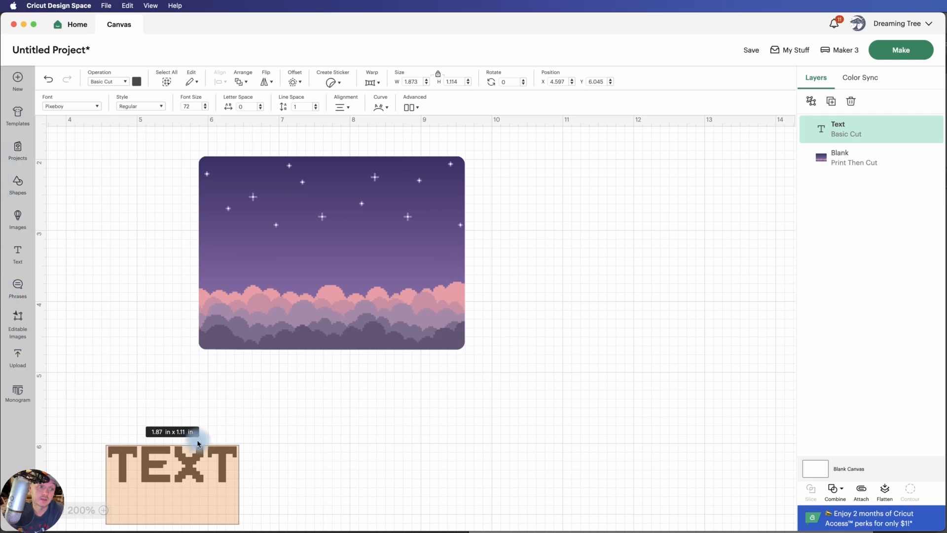
click(181, 440)
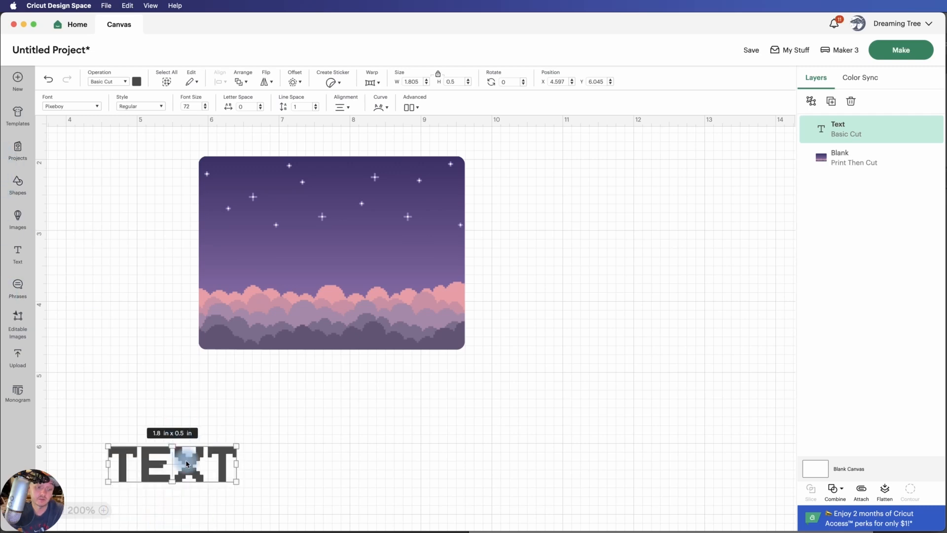
Delete the existing text and add a new text object in the Plantagenet Cherokee system font
key(Delete)
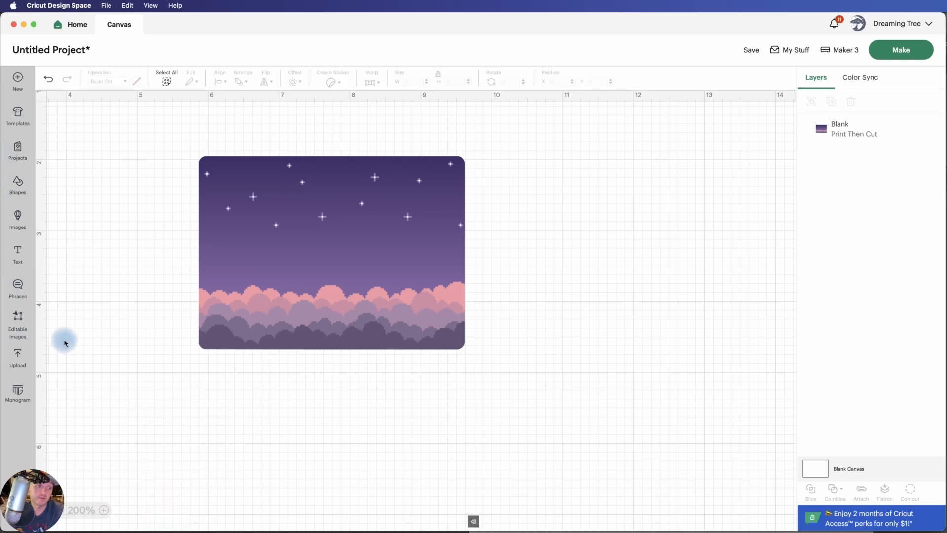
click(17, 254)
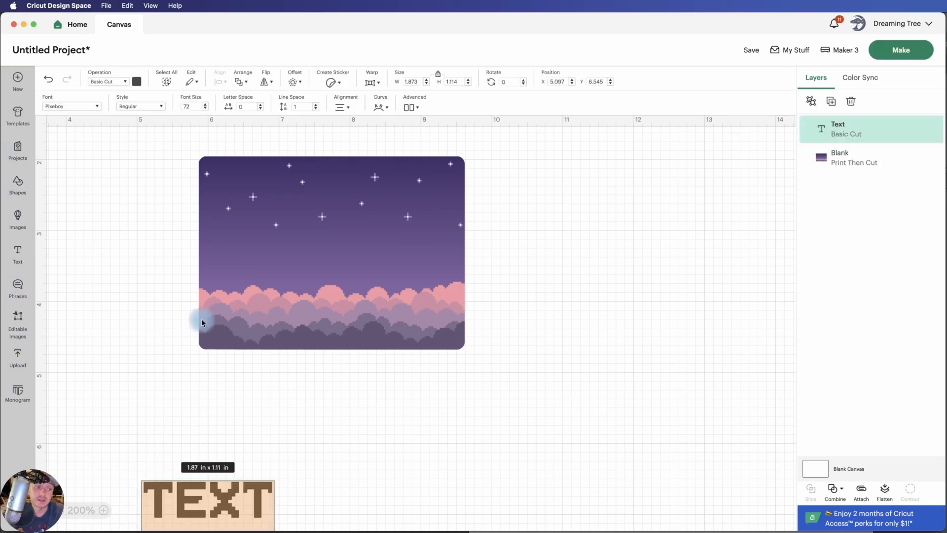
click(94, 106)
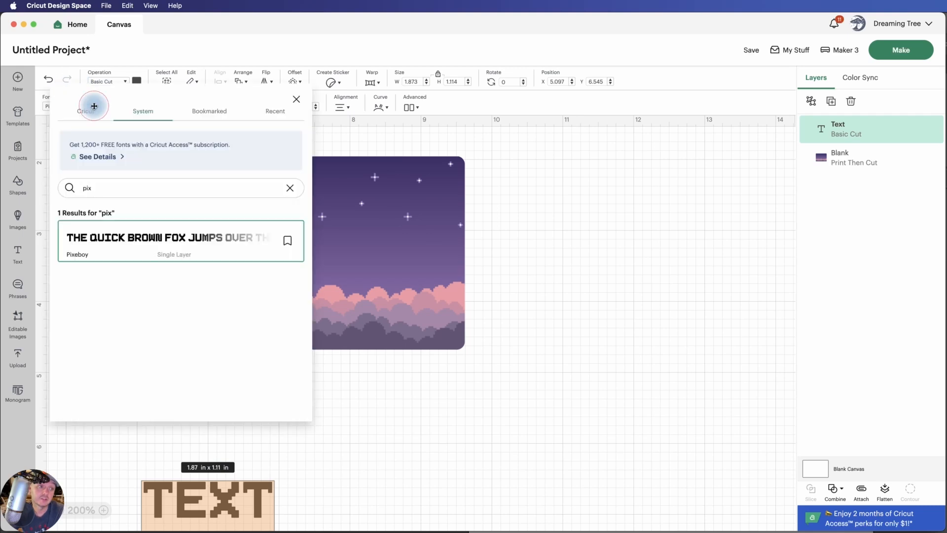
click(290, 188)
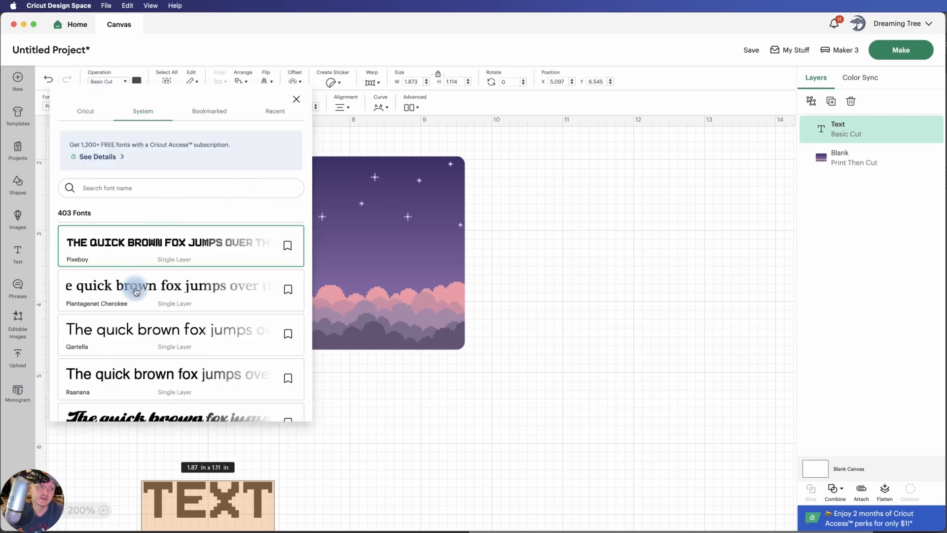
click(136, 291)
click(412, 463)
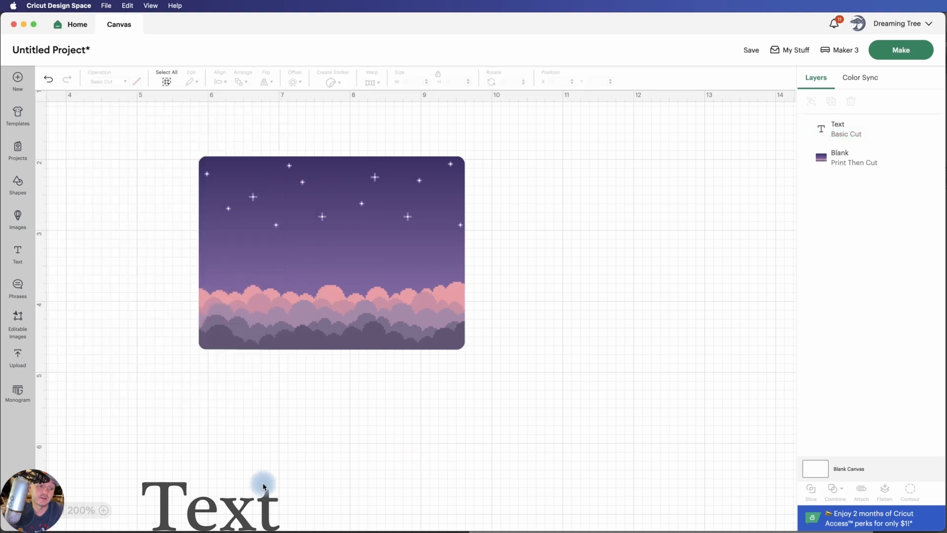
Move the new text just below the background image and change its wording to "LEVEL 34"
drag(215, 509, 235, 439)
double_click(240, 439)
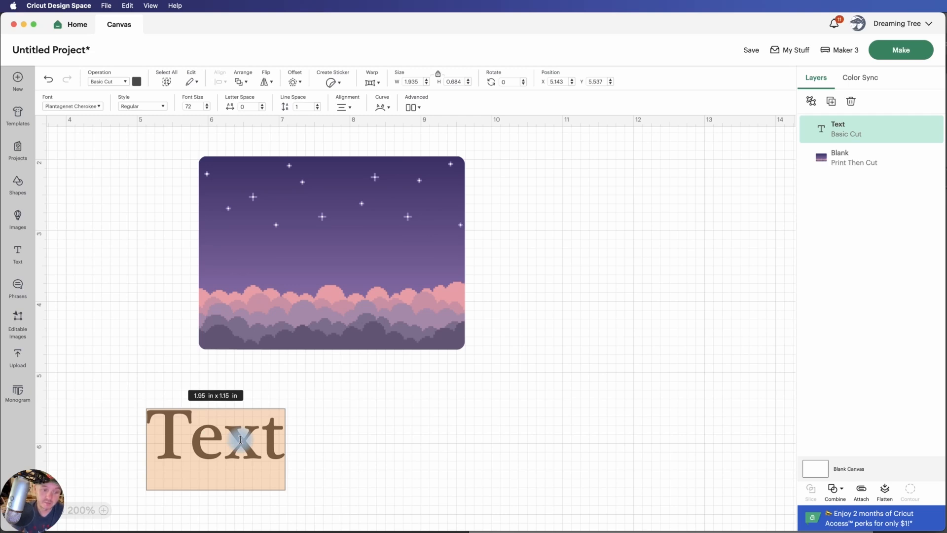
text(LEVEL )
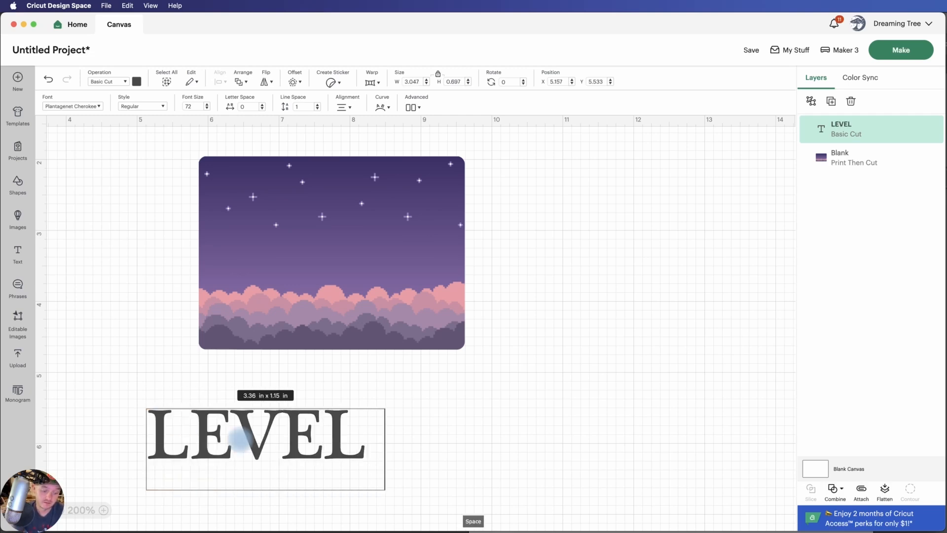
text(34)
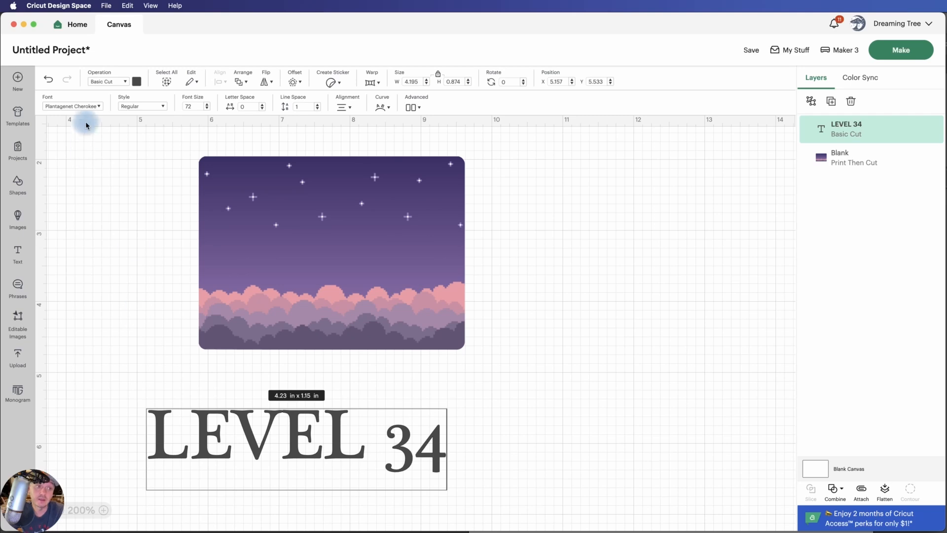
Find Pixeboy among the system fonts by searching "pixe" and apply it to the LEVEL 34 text
click(97, 106)
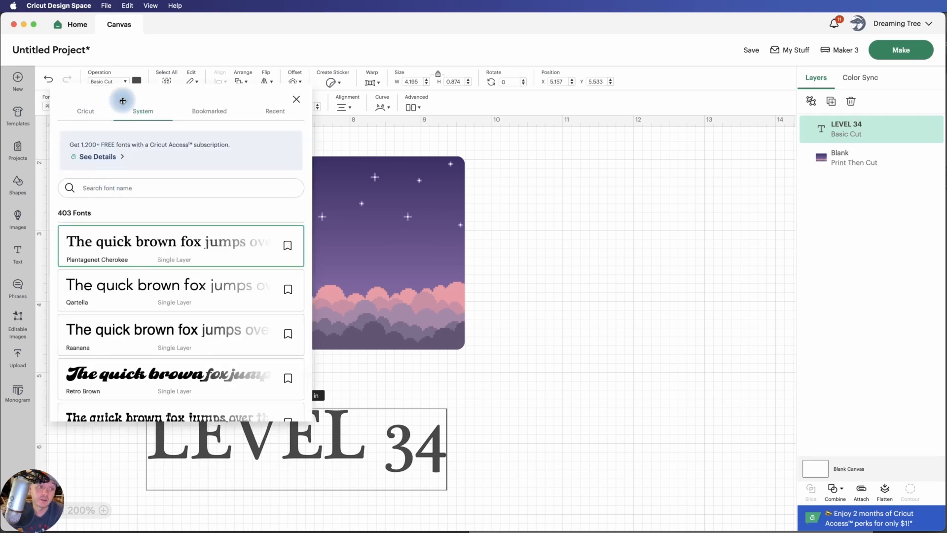
click(144, 115)
double_click(142, 116)
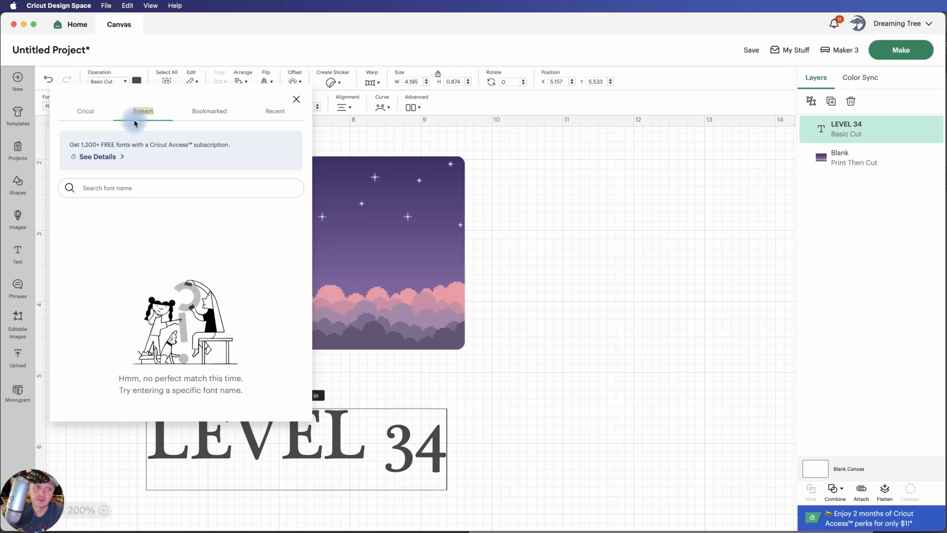
click(87, 115)
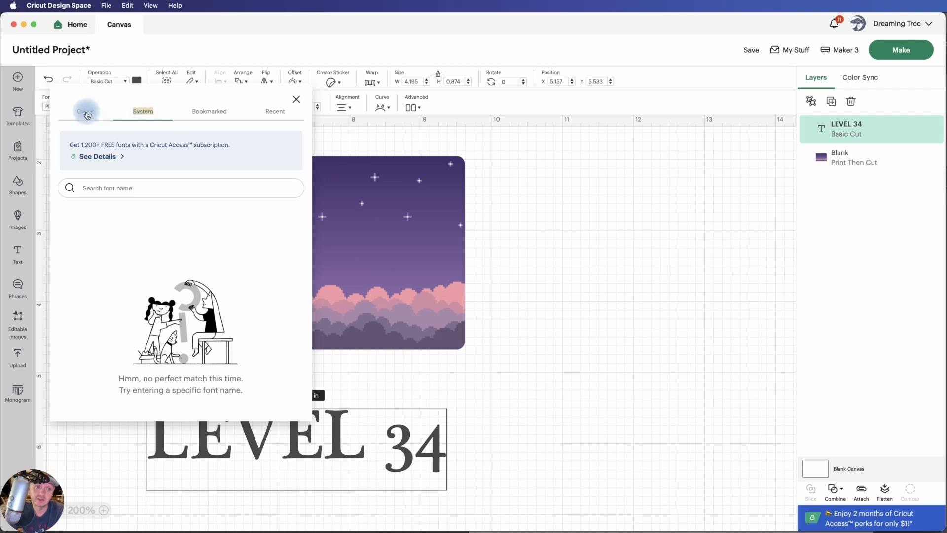
click(134, 186)
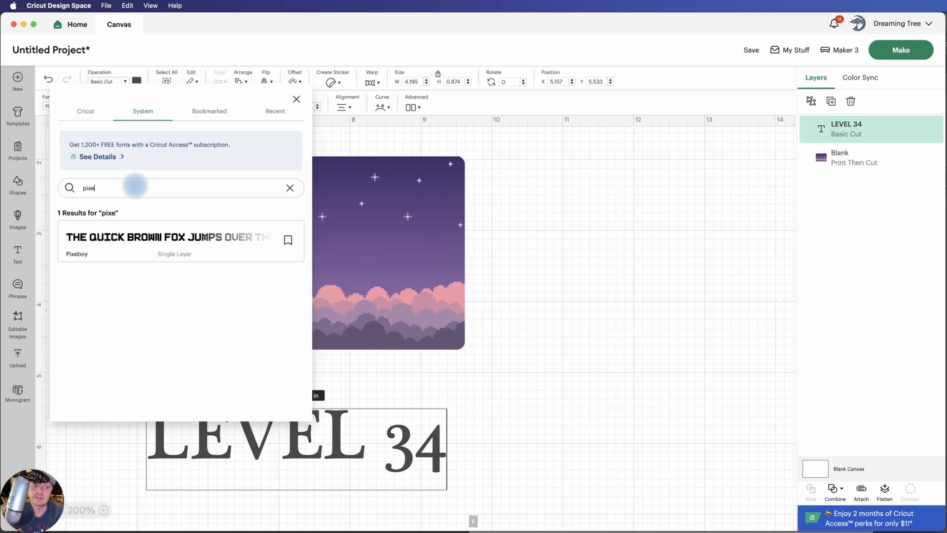
click(143, 241)
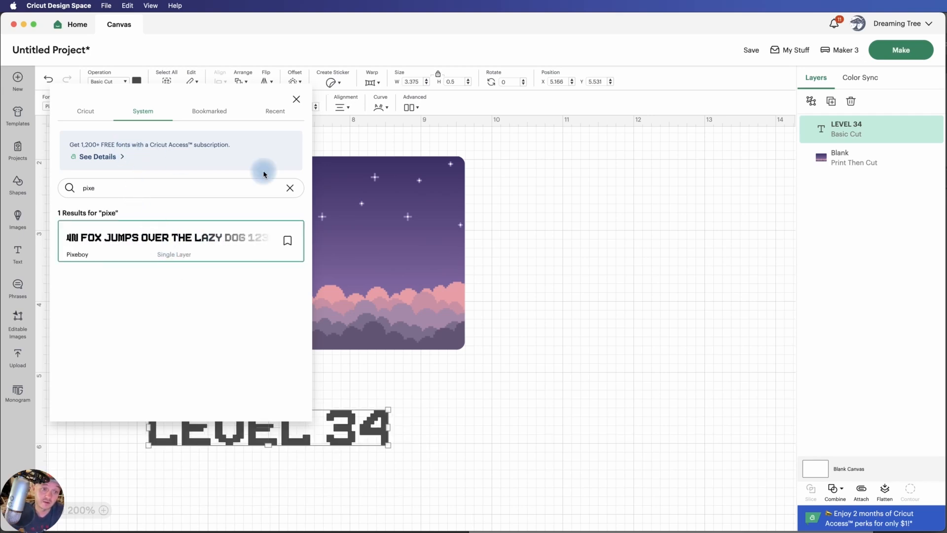
click(498, 272)
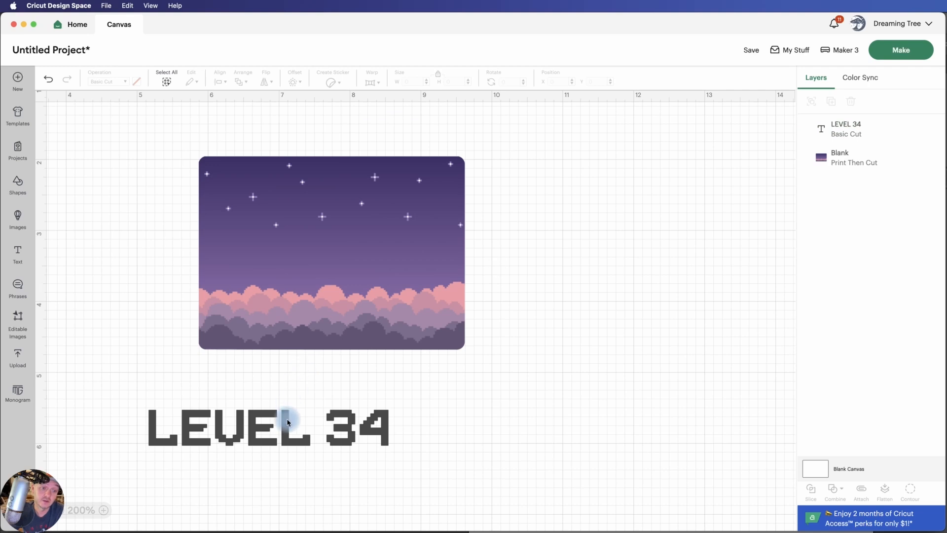
Place the LEVEL 34 text on the night-sky background just above the clouds and color it white
drag(287, 419, 350, 251)
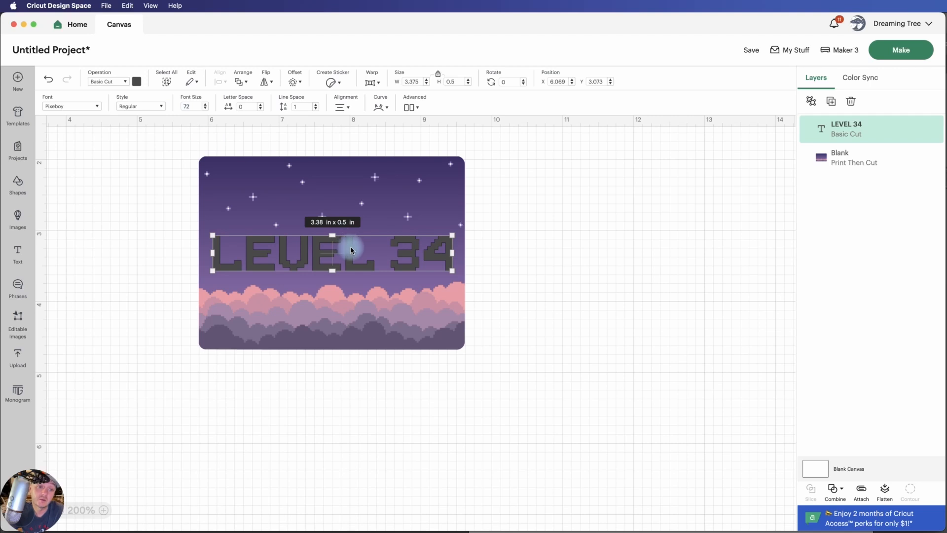
click(136, 82)
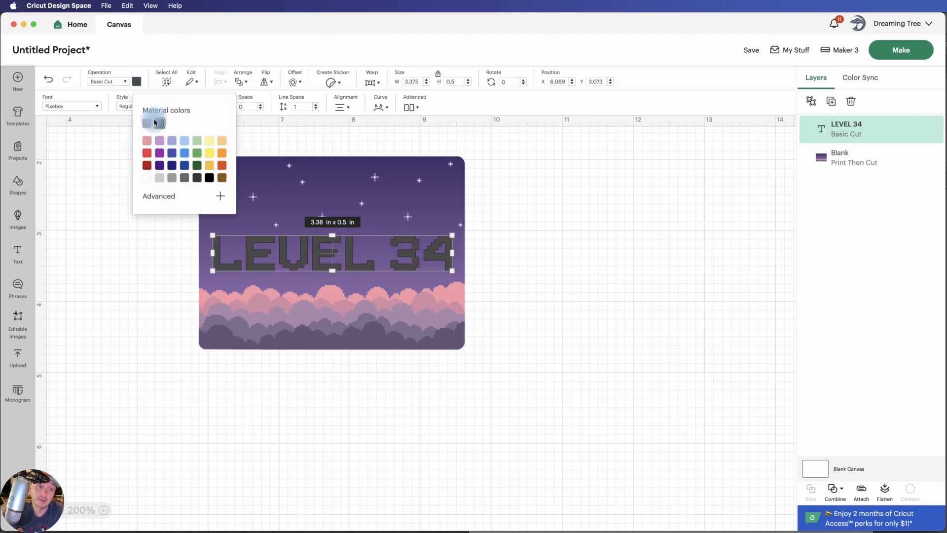
click(146, 177)
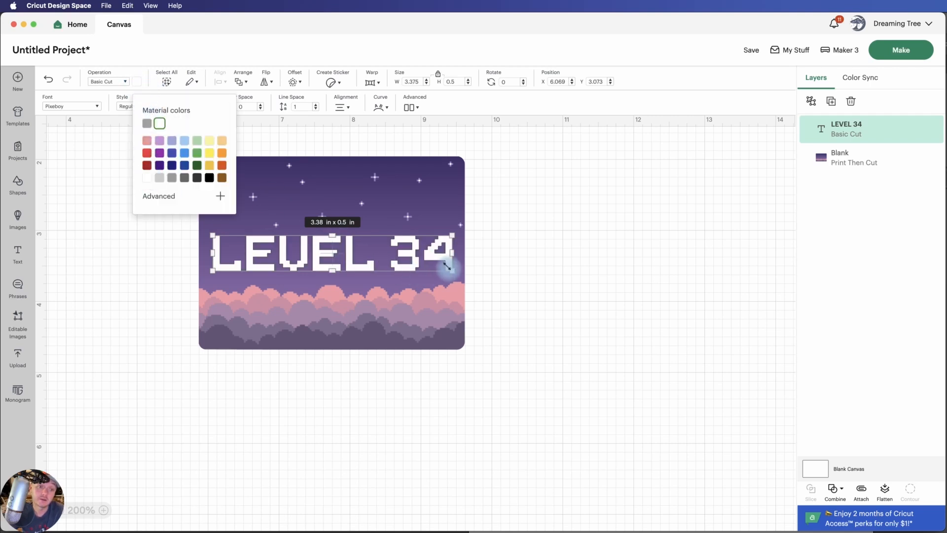
Shrink the LEVEL 34 text to about 2.67 in wide and add a 0.069 in welded offset with rounded corners
drag(445, 267, 390, 256)
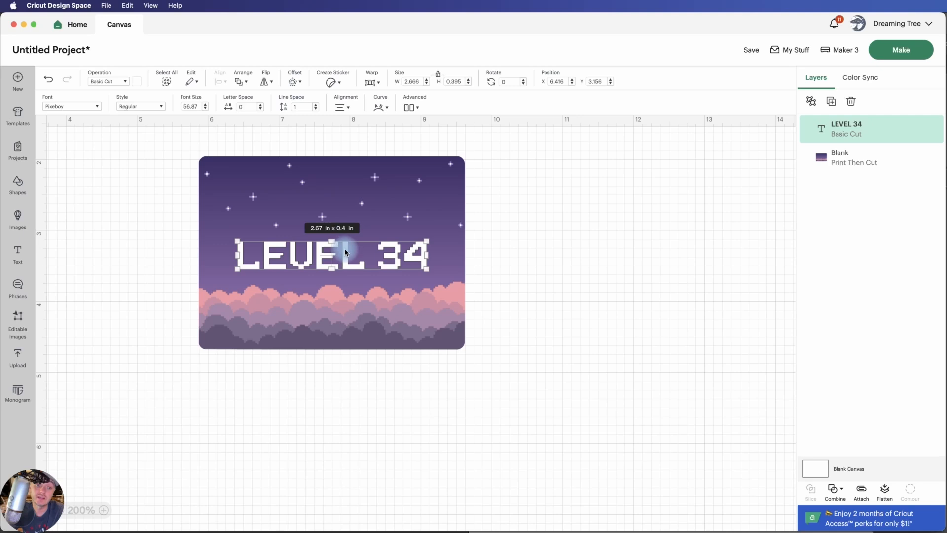
click(296, 82)
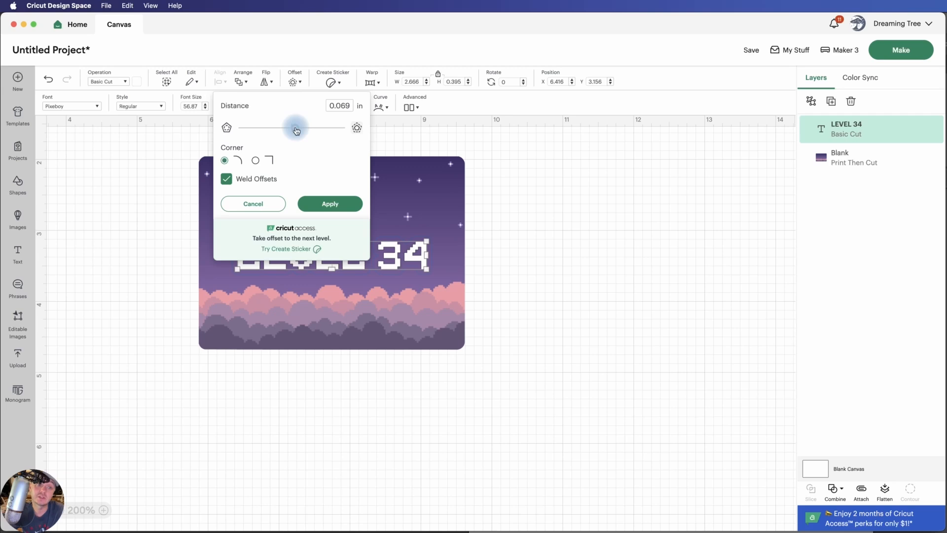
click(329, 204)
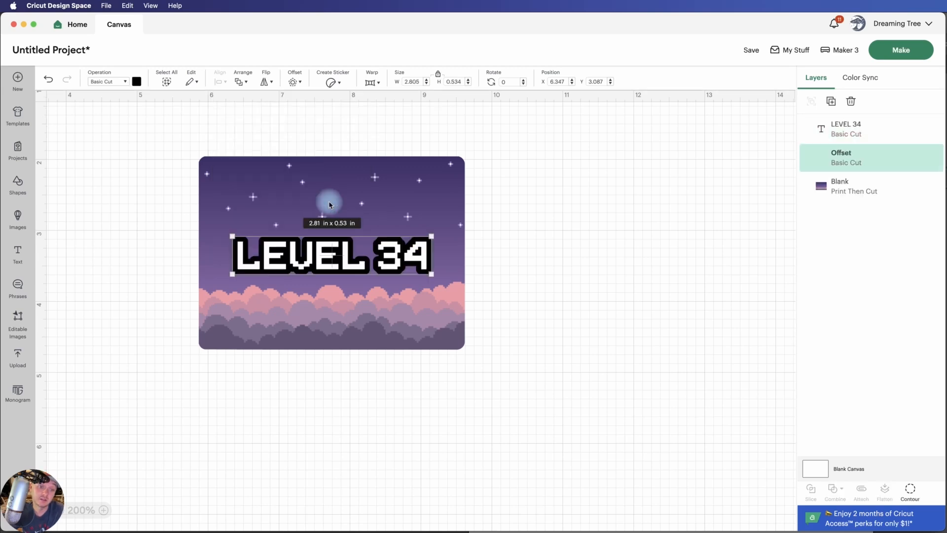
click(580, 228)
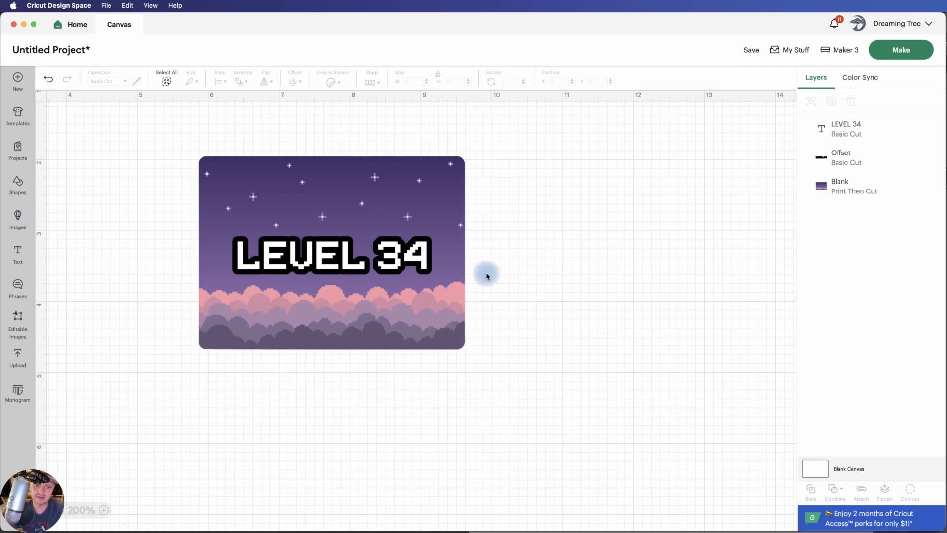
Center the text, its offset and the background on each other, both horizontally and vertically
drag(500, 377, 172, 130)
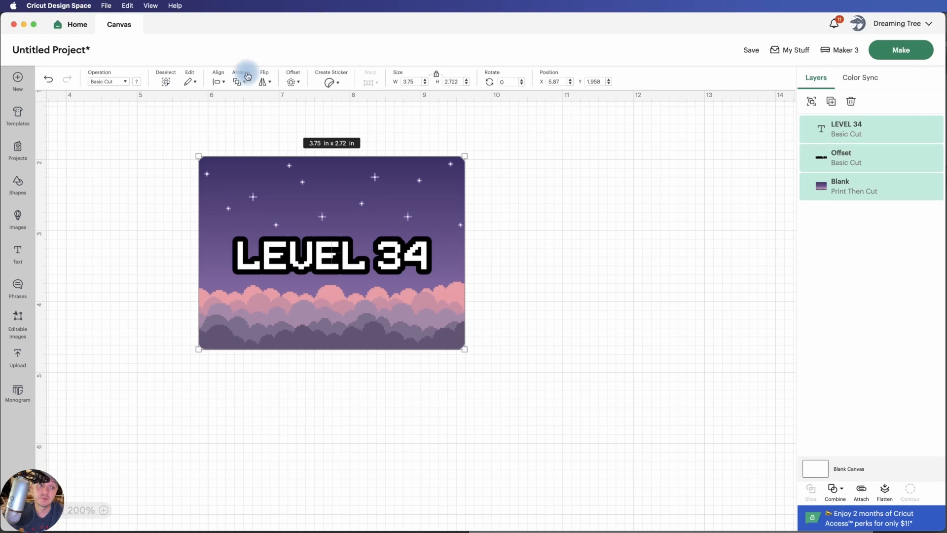
click(222, 82)
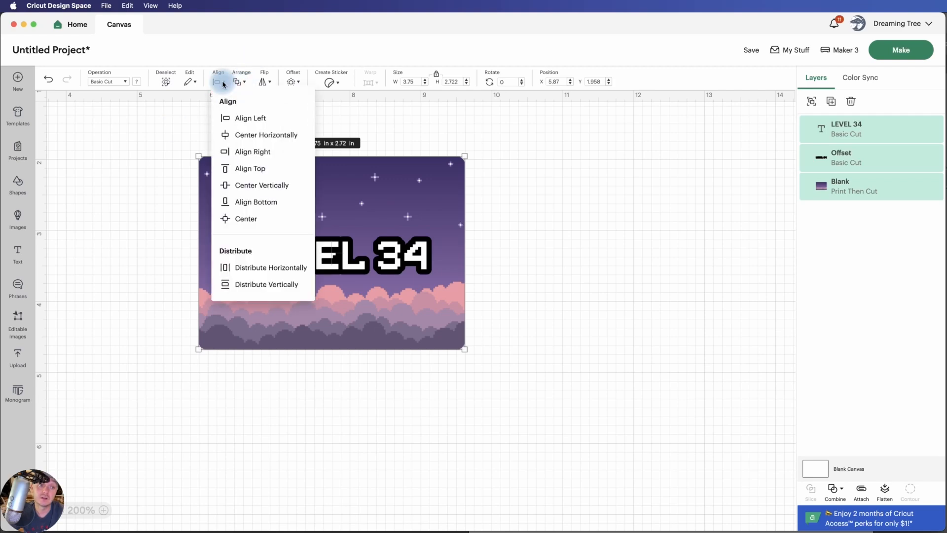
click(239, 137)
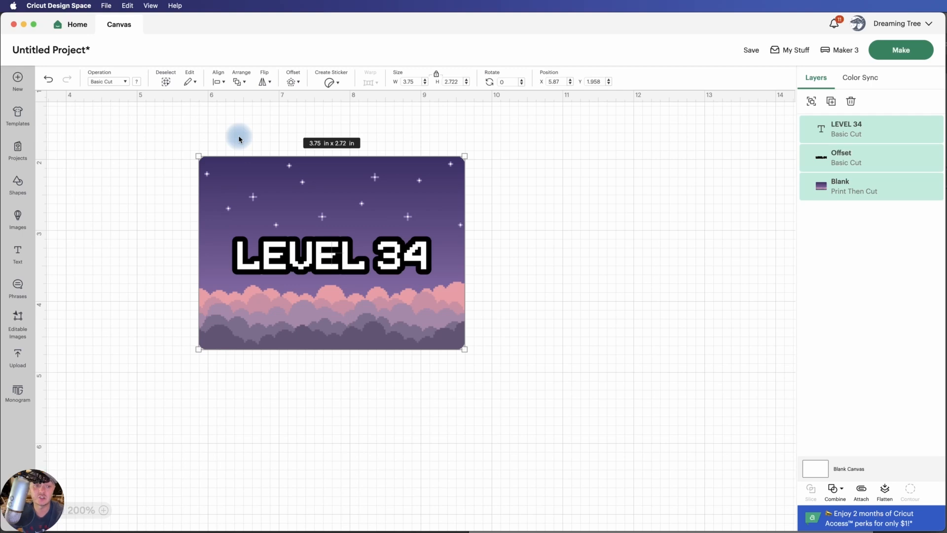
click(225, 83)
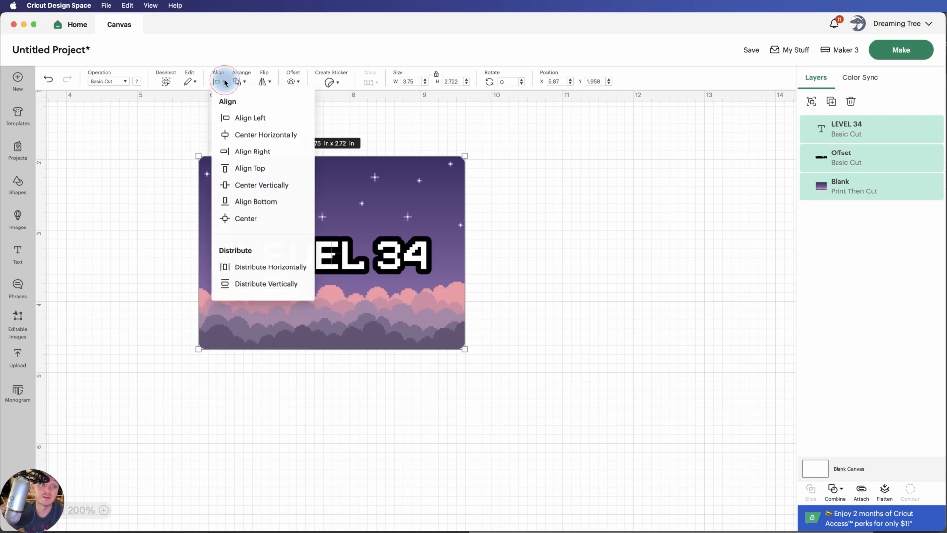
click(252, 187)
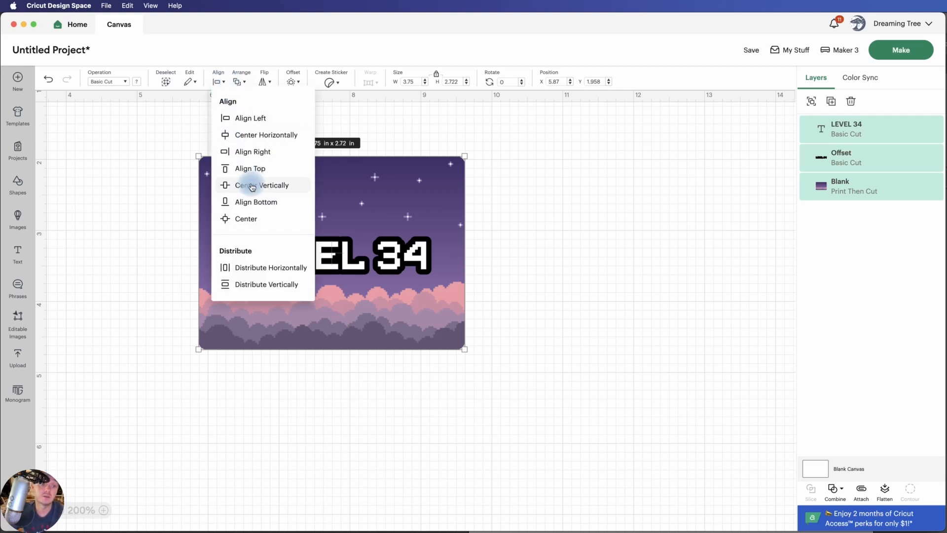
click(532, 245)
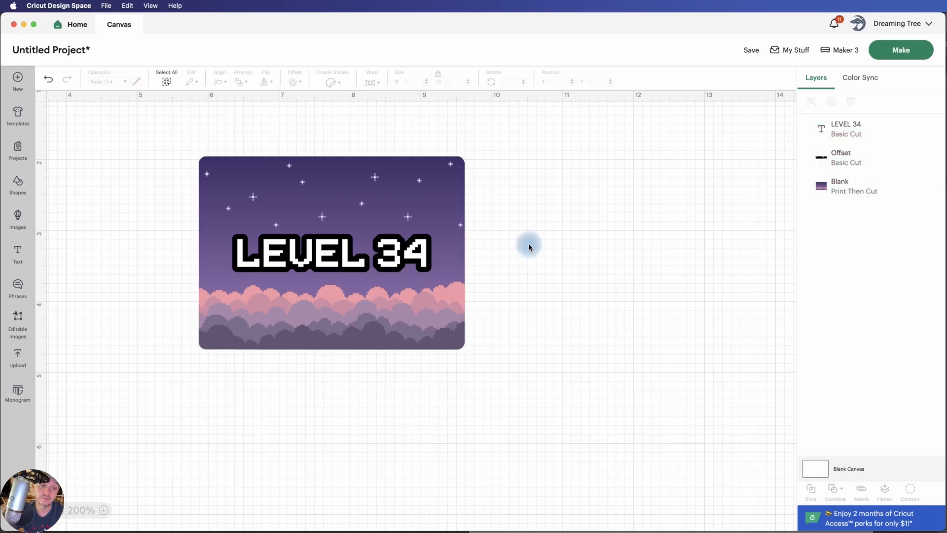
Flatten the text, offset and background together, test moving the flattened design, and undo both the move and the flattening
drag(531, 399, 158, 128)
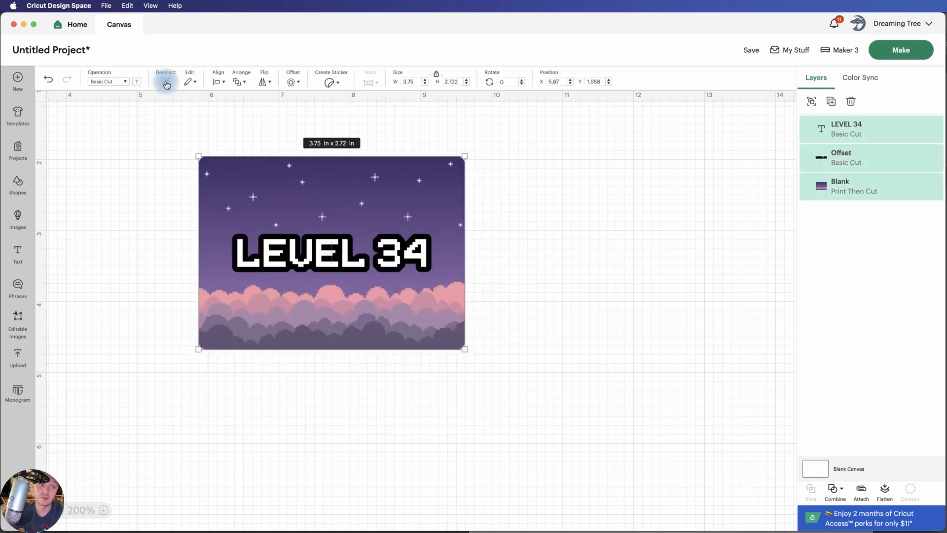
click(883, 489)
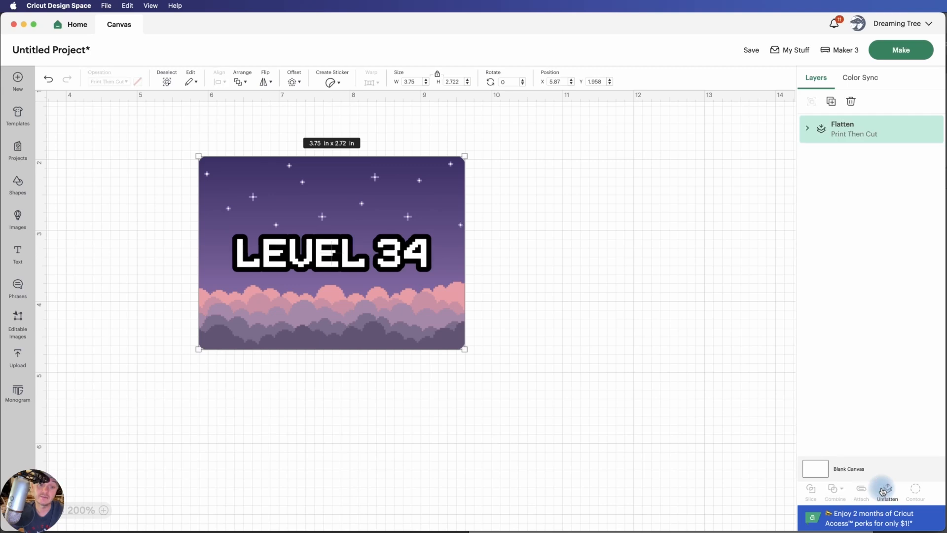
click(619, 250)
drag(410, 228, 502, 217)
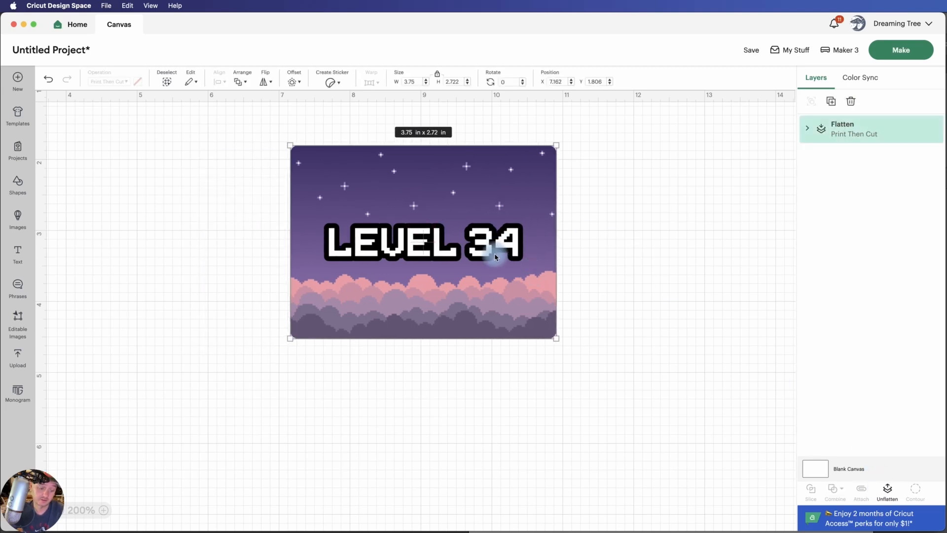
key(super+z)
key(super+z)
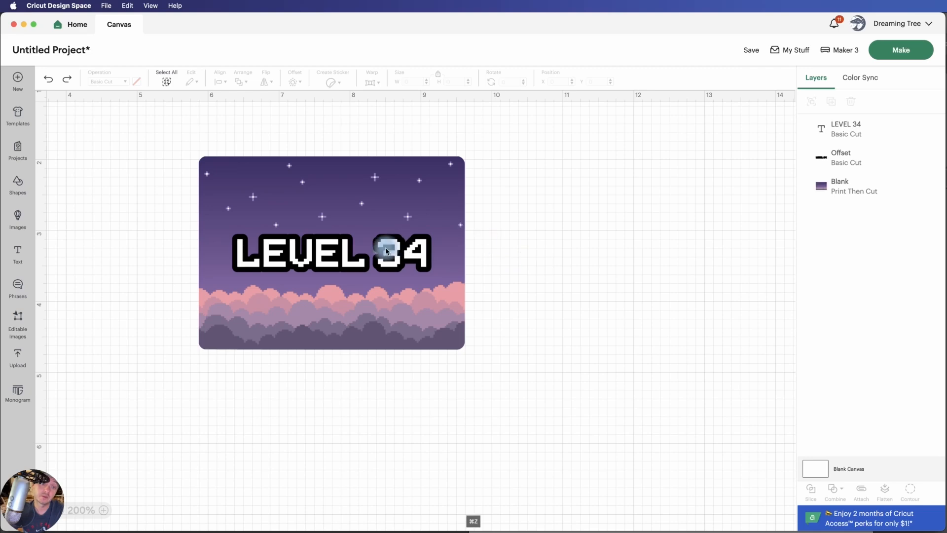
Replace the wording of the LEVEL 34 text with "Ha", leaving its offset layer as it is
click(386, 251)
double_click(385, 252)
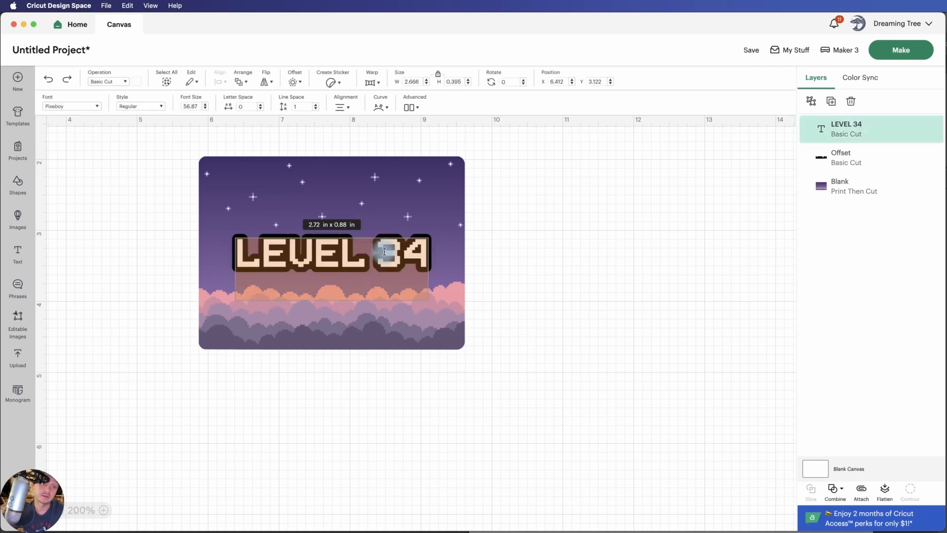
key(super+a)
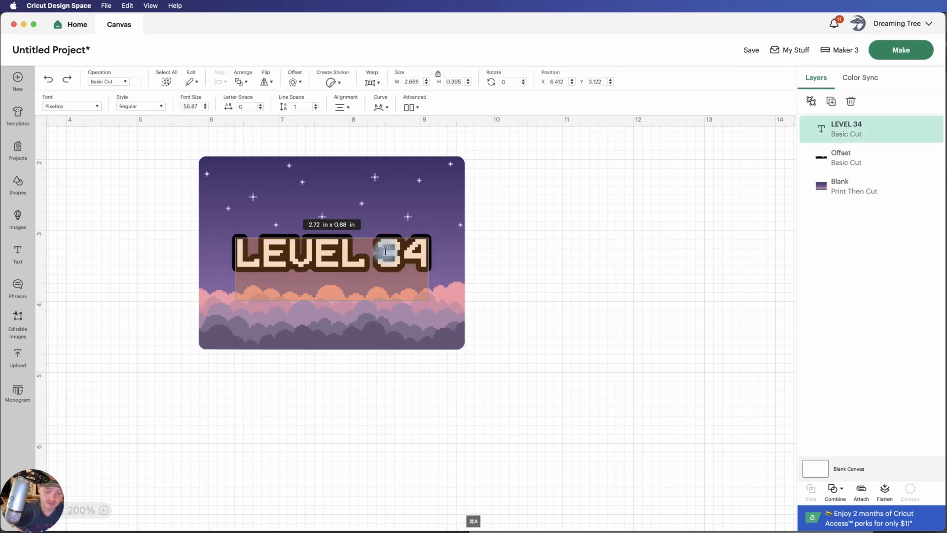
text(Ha)
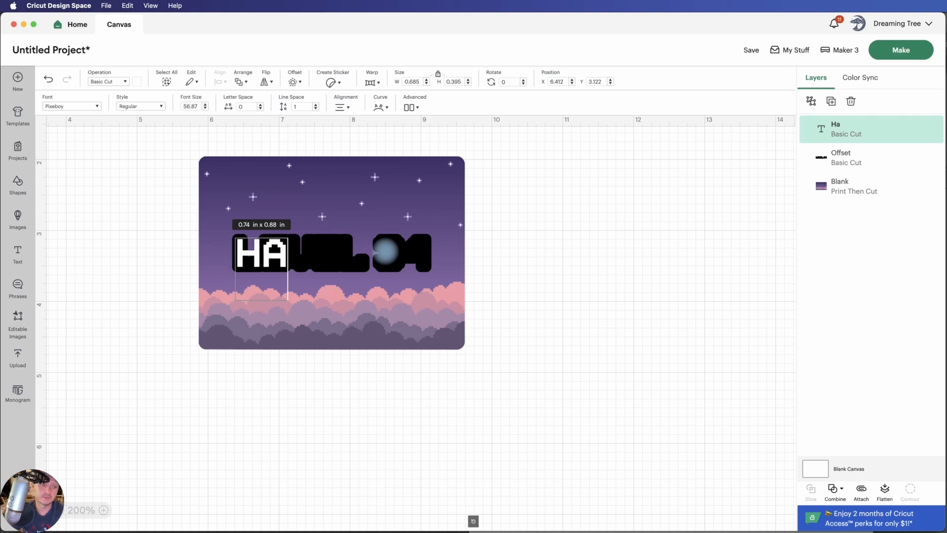
click(619, 310)
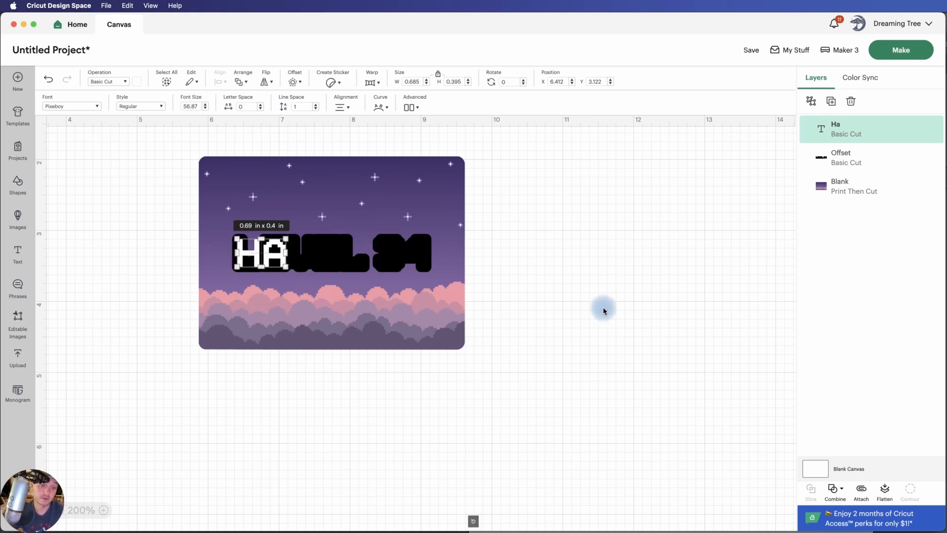
Delete the old offset layer and reword the "Ha" text as "Happy", "birthday" and the recipient's first name on three lines
click(840, 163)
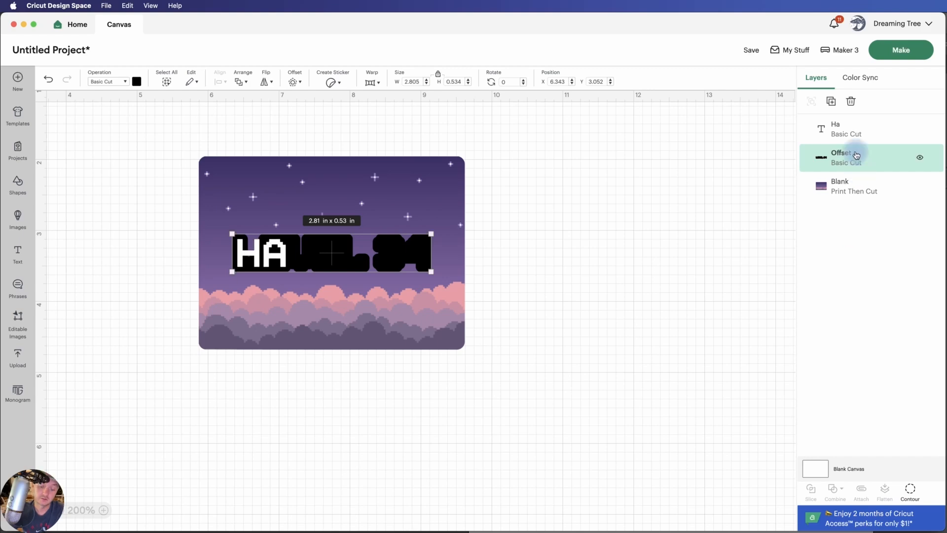
key(Delete)
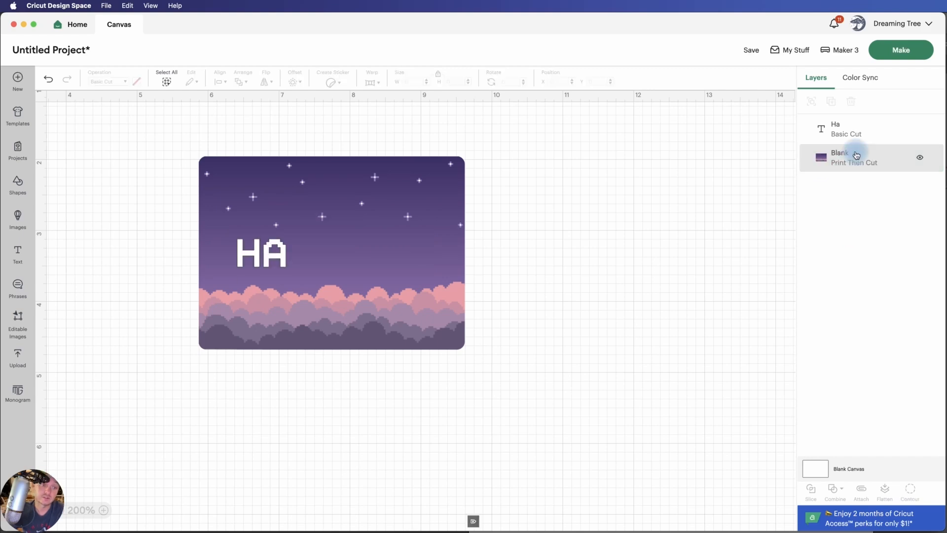
double_click(275, 256)
click(283, 254)
text(ppy)
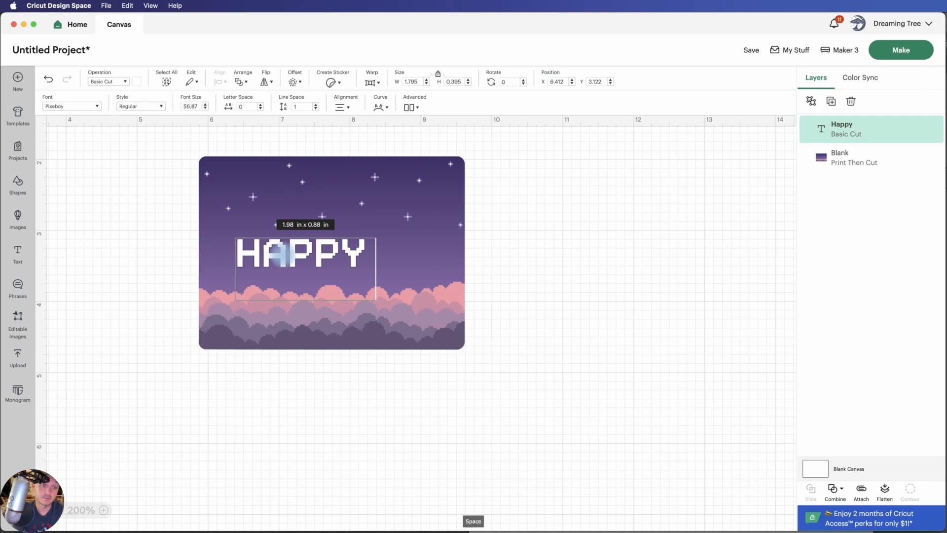
key(Return)
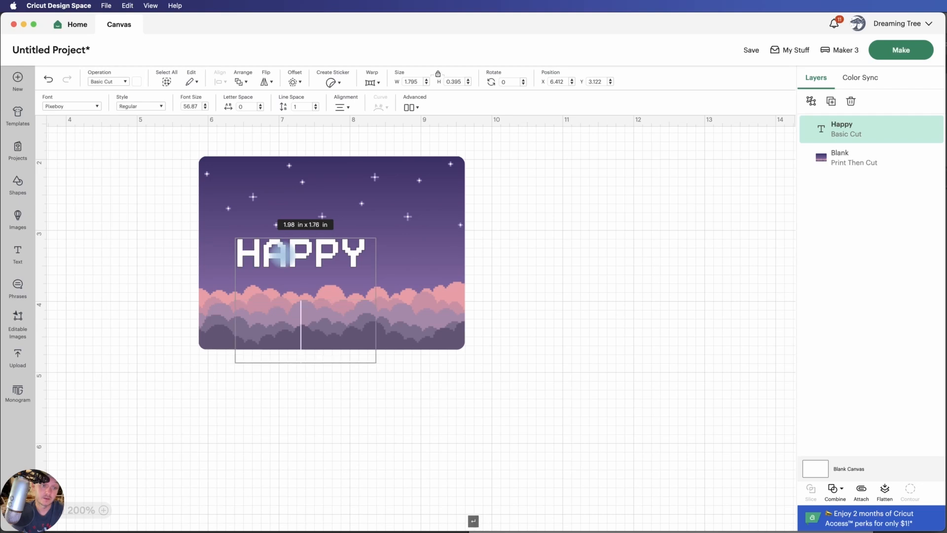
text(birtha)
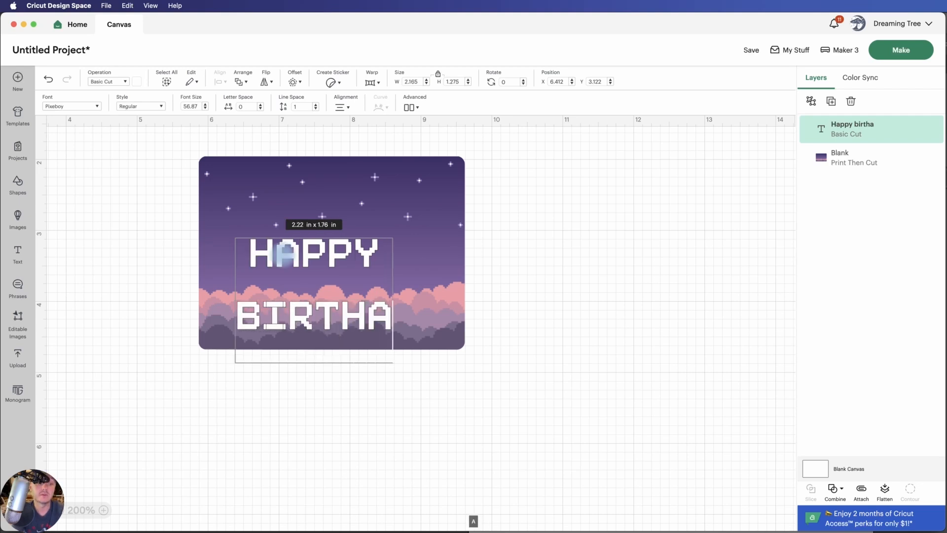
key(BackSpace)
text(day)
key(Return)
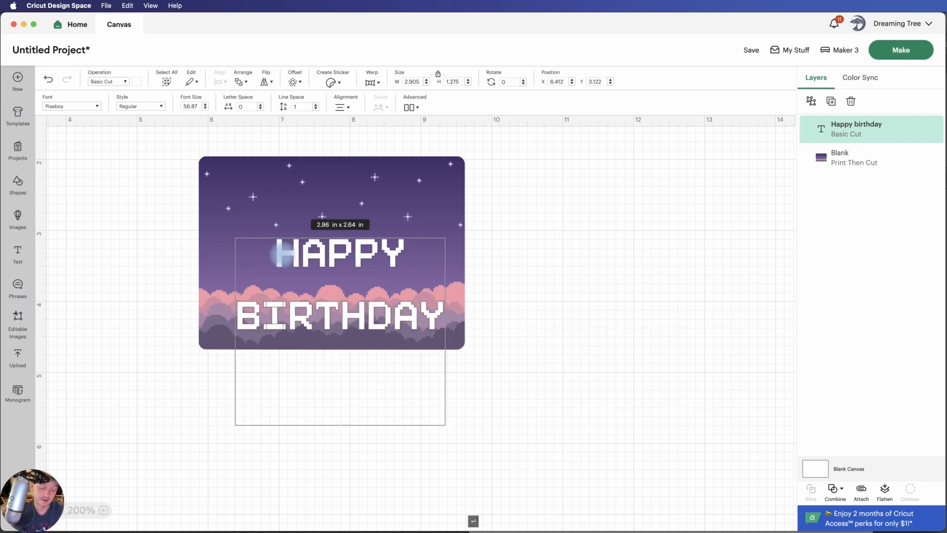
text(karl)
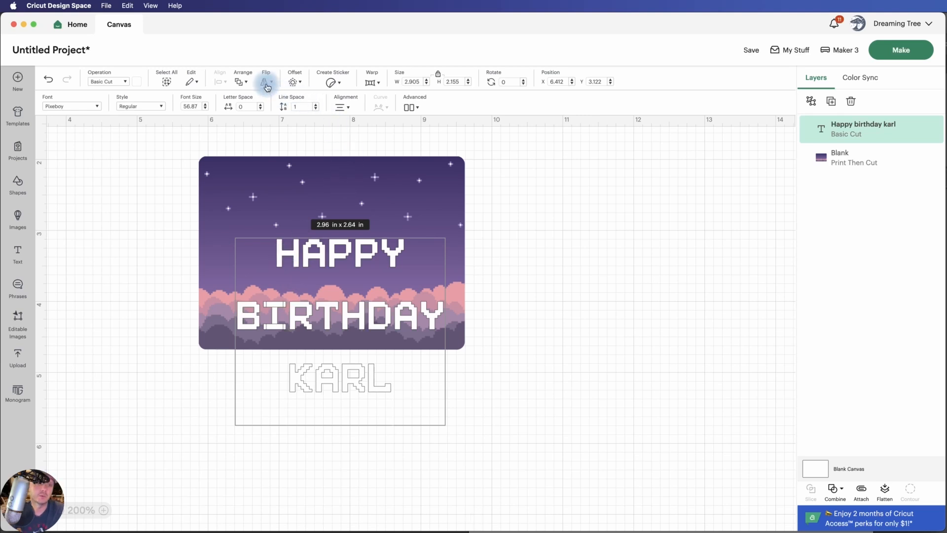
Tighten the line spacing of the three-line birthday text to -4.3
click(316, 109)
click(316, 109)
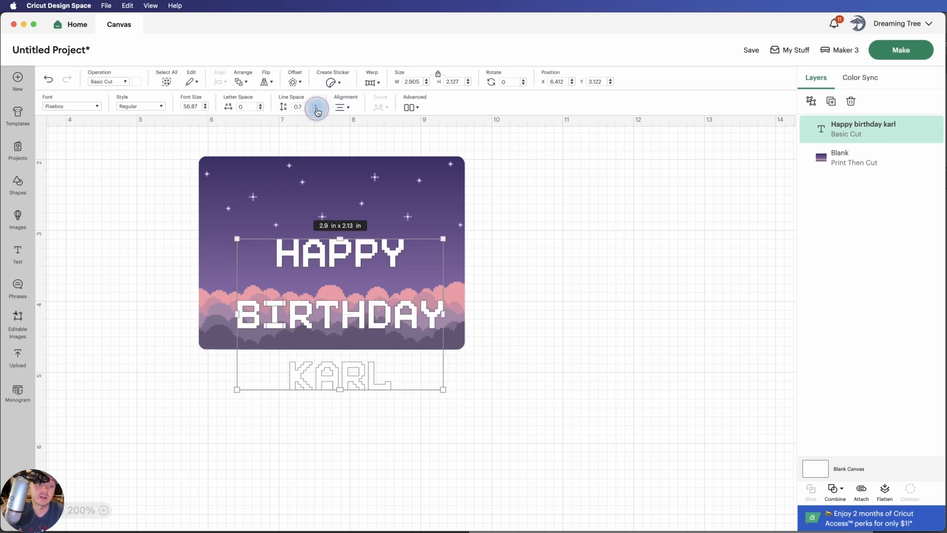
click(317, 108)
click(317, 108)
click(317, 109)
click(316, 109)
click(316, 109)
click(316, 108)
click(316, 108)
click(317, 109)
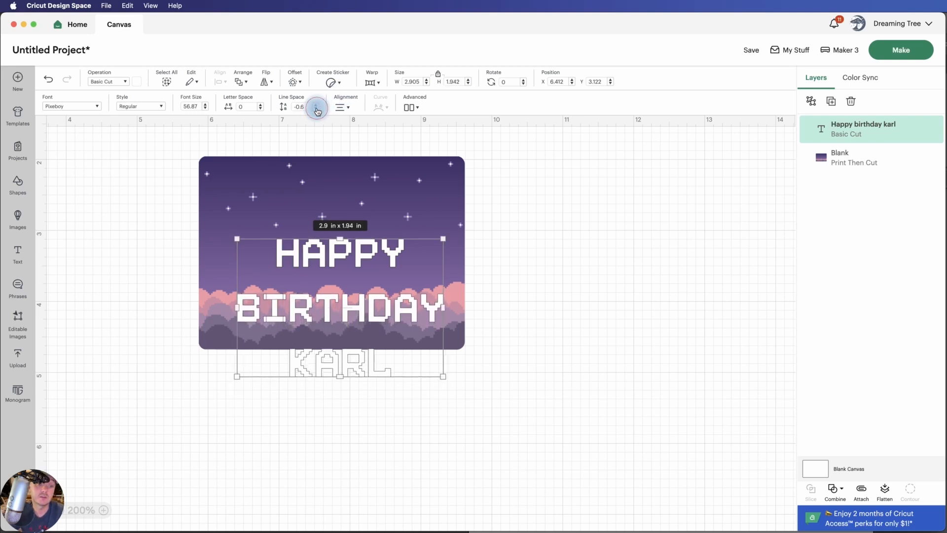
click(317, 109)
click(316, 108)
click(317, 108)
click(317, 108)
click(316, 108)
click(316, 108)
click(316, 108)
click(317, 108)
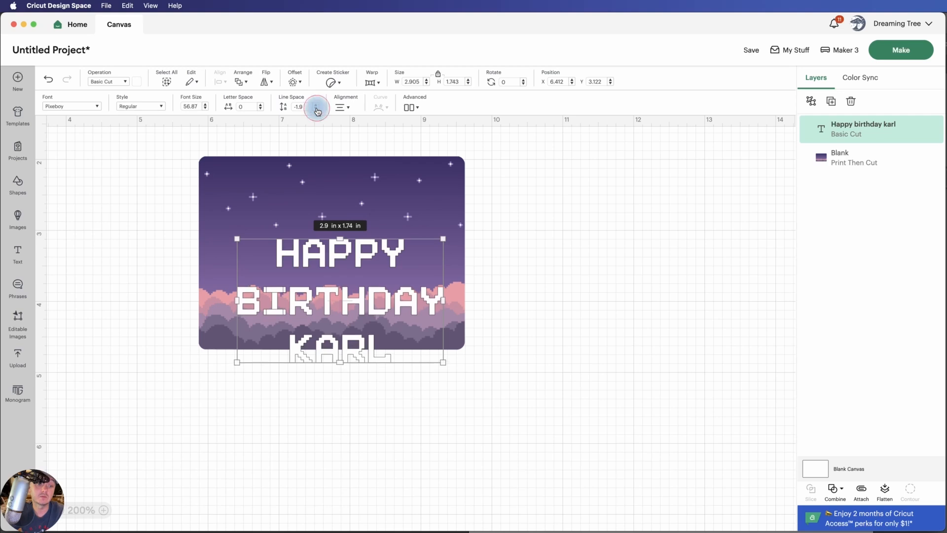
click(317, 108)
click(316, 108)
click(316, 108)
click(317, 108)
click(316, 109)
click(317, 109)
click(317, 108)
click(316, 109)
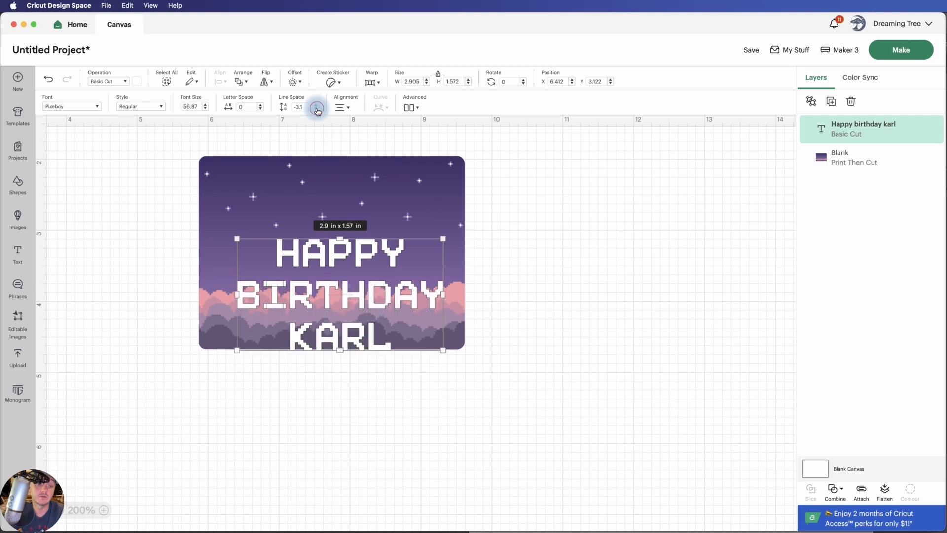
click(316, 109)
click(317, 108)
click(317, 108)
click(316, 109)
click(317, 109)
click(317, 109)
click(317, 108)
click(316, 108)
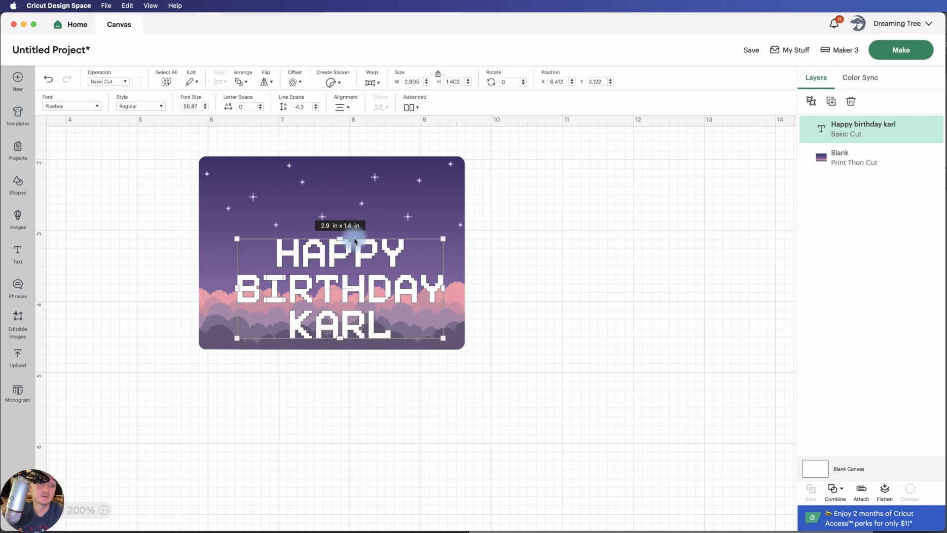
Move the birthday text up toward the middle of the background and shrink it to about 2.85 in wide
drag(363, 260, 360, 230)
mouse_move(438, 306)
mouse_down()
mouse_move(401, 276)
mouse_move(450, 316)
mouse_up()
click(484, 359)
Center the birthday text and the background on each other, both vertically and horizontally
drag(508, 379, 173, 123)
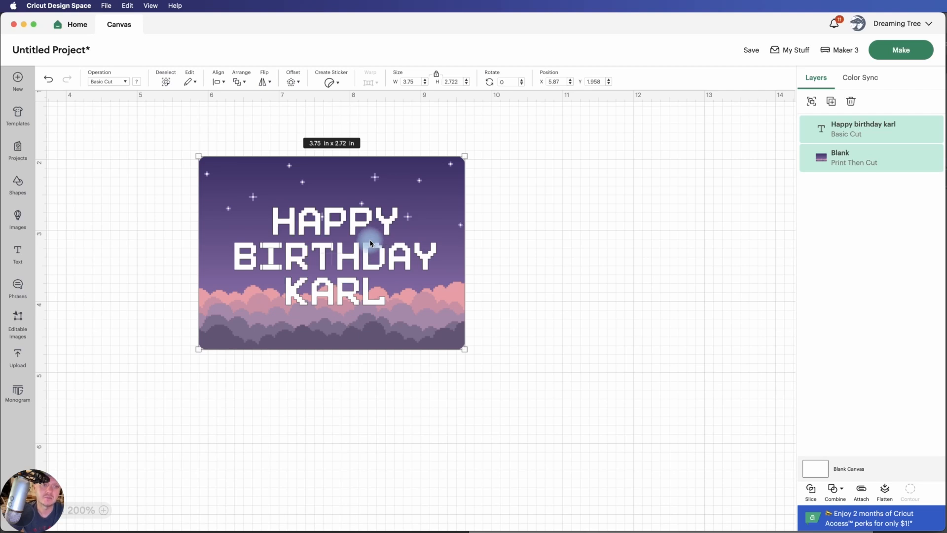
click(218, 81)
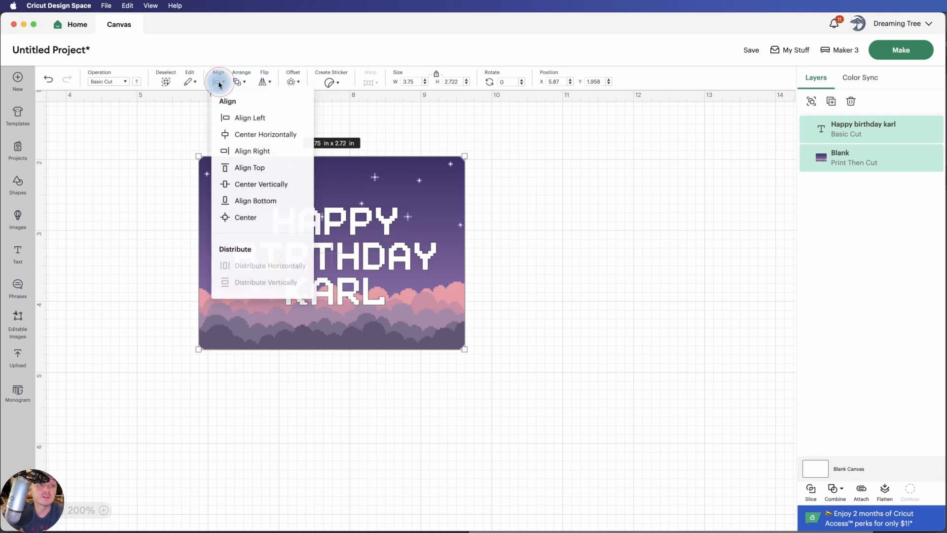
click(244, 185)
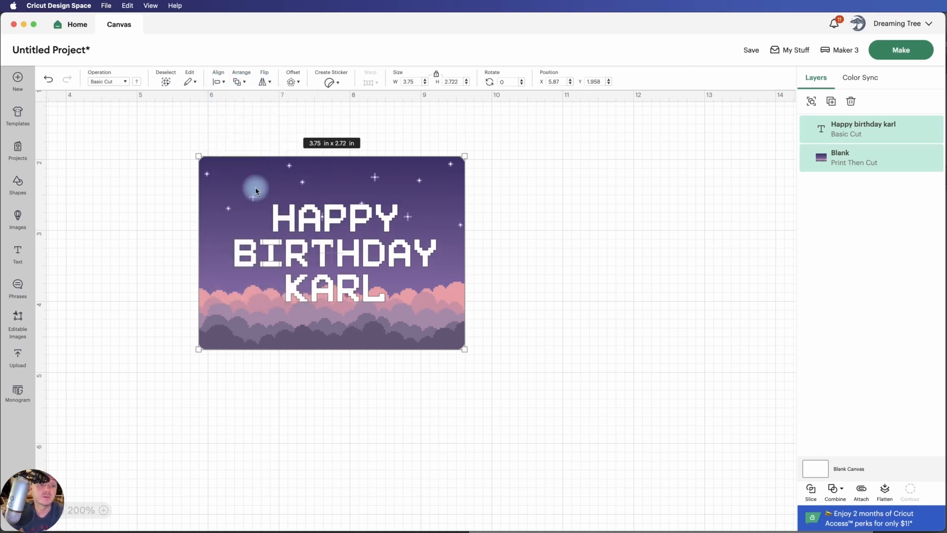
click(220, 84)
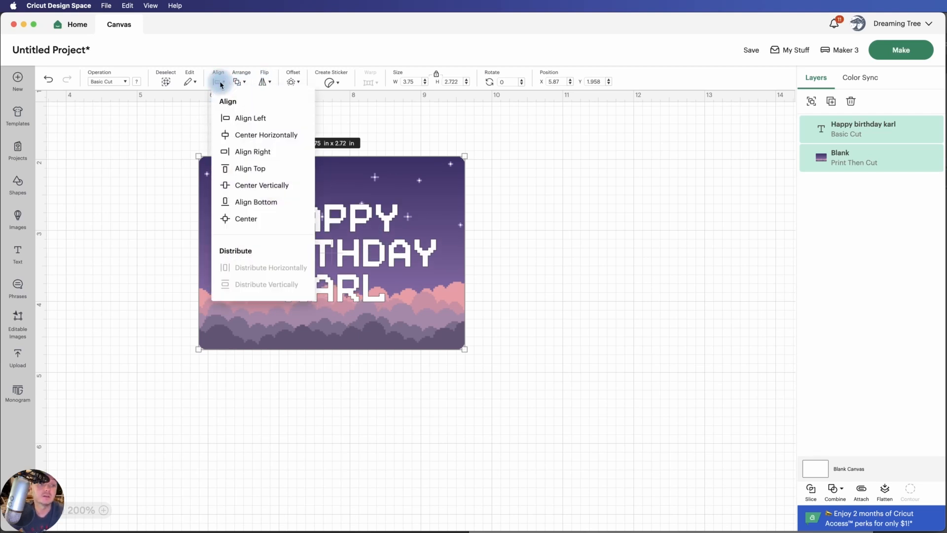
click(249, 138)
click(629, 285)
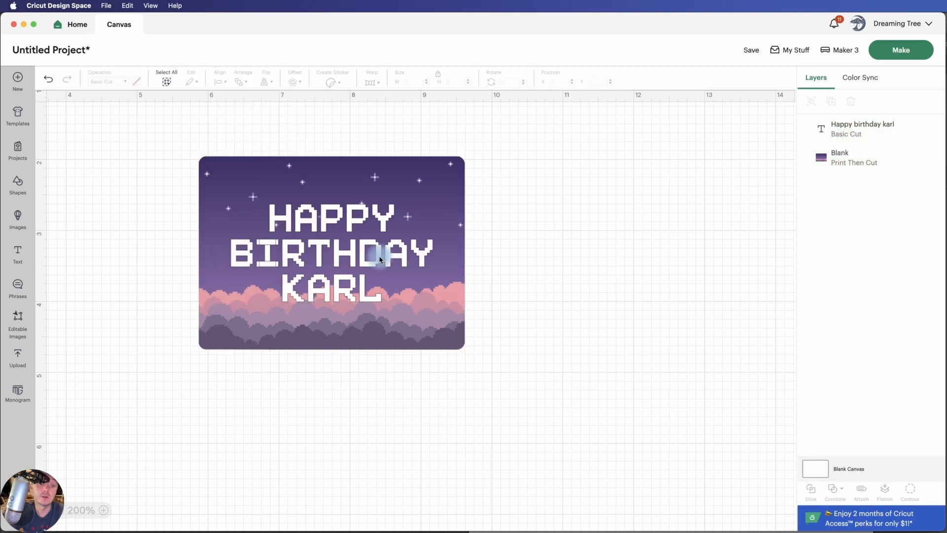
Add a 0.06 in welded offset with rounded corners around the birthday text
click(380, 260)
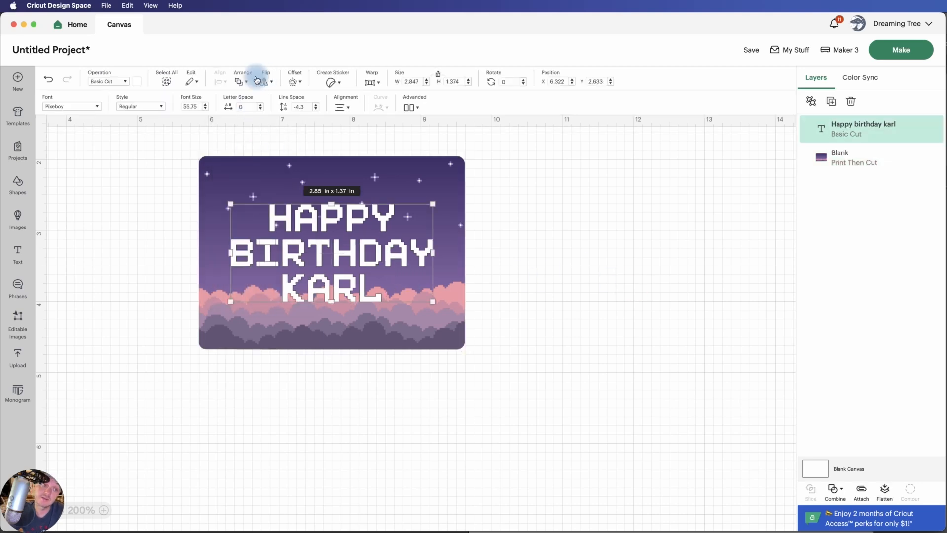
click(295, 82)
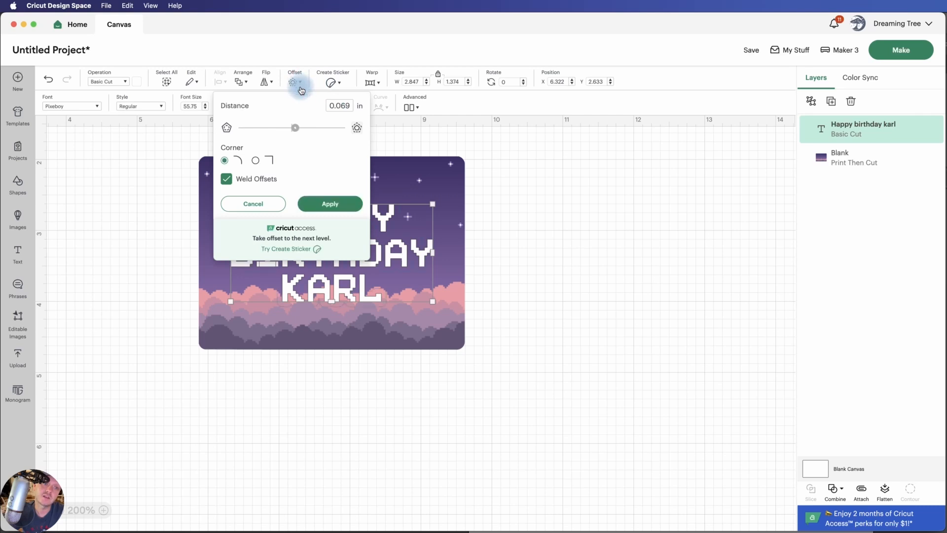
click(343, 106)
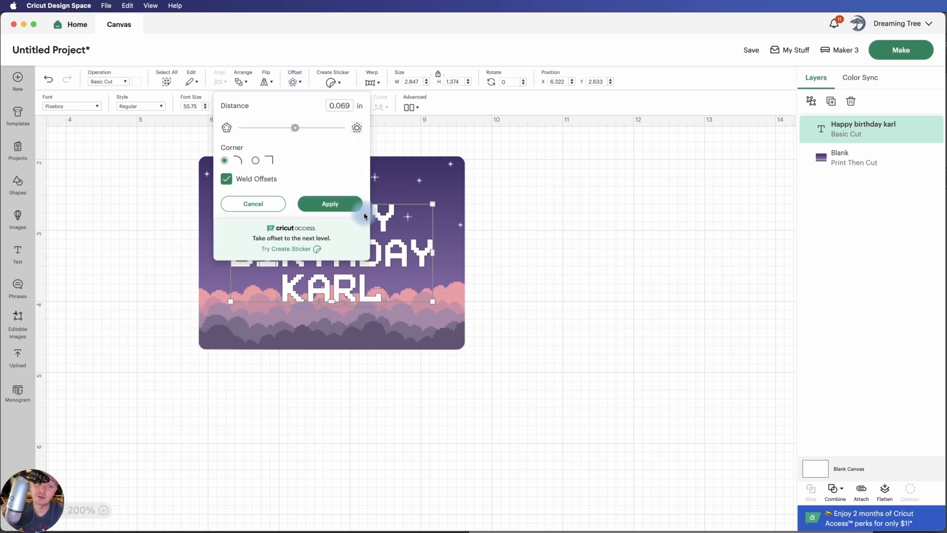
click(343, 106)
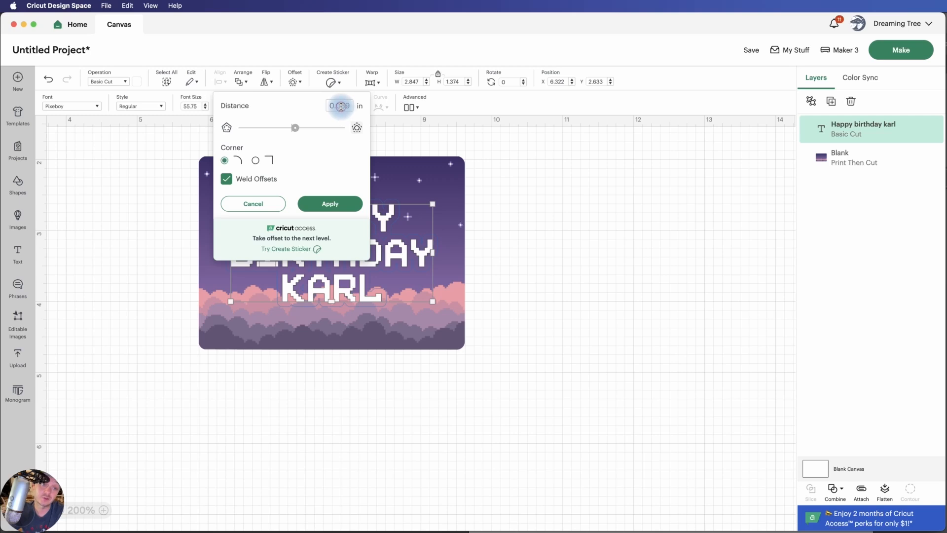
click(341, 106)
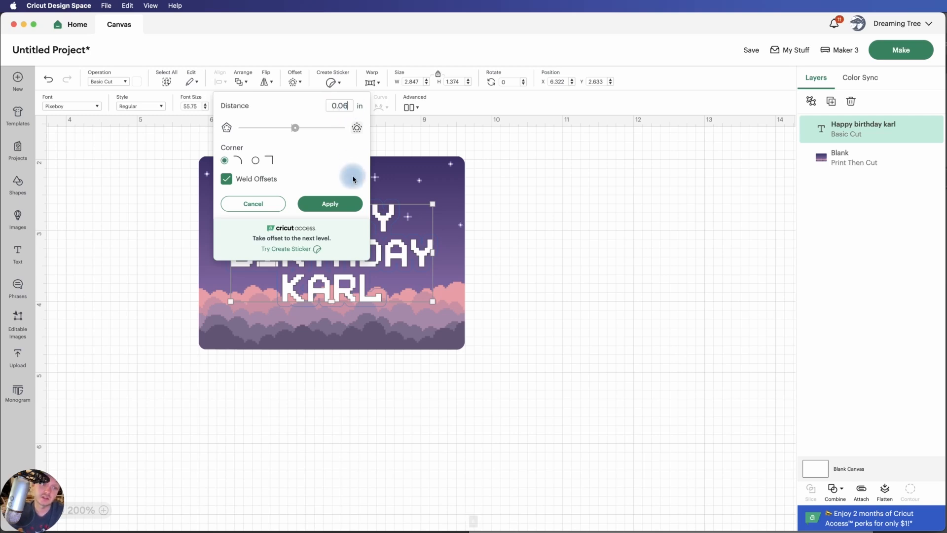
click(334, 206)
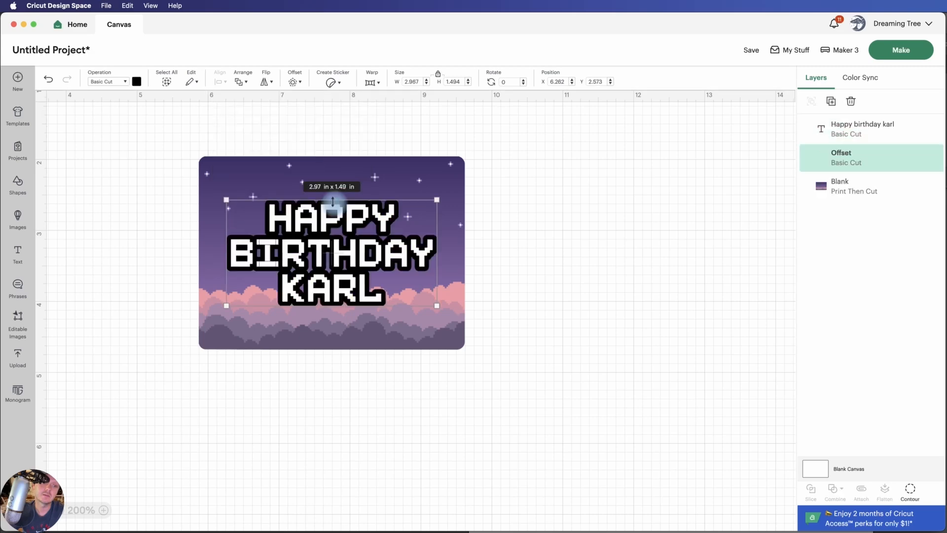
Flatten the text, offset and background together and send the design to mat preparation without saving the project
click(570, 234)
drag(510, 370, 164, 117)
click(887, 490)
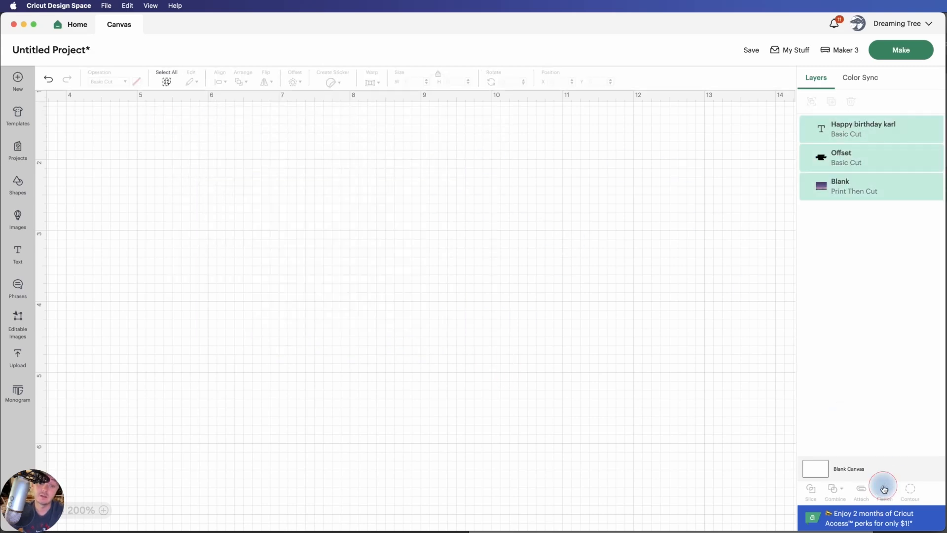
click(890, 51)
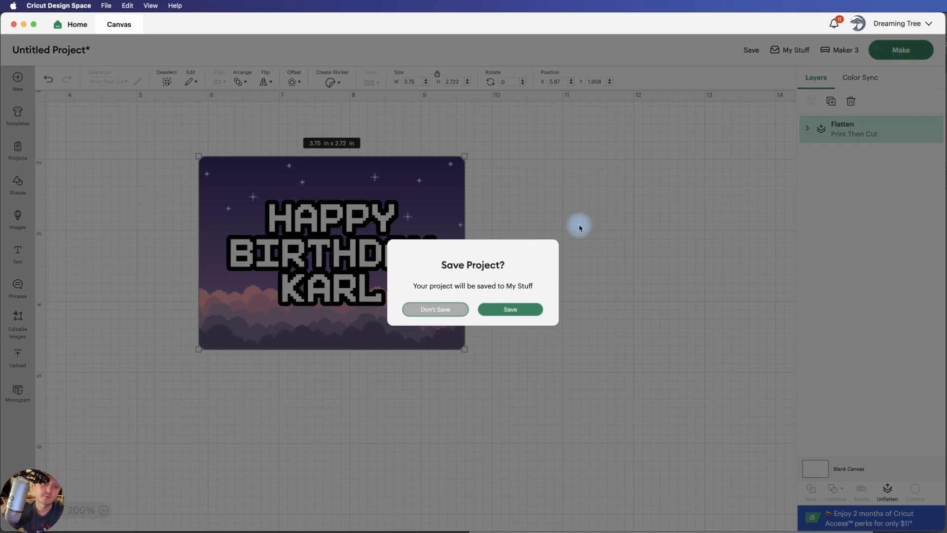
click(441, 311)
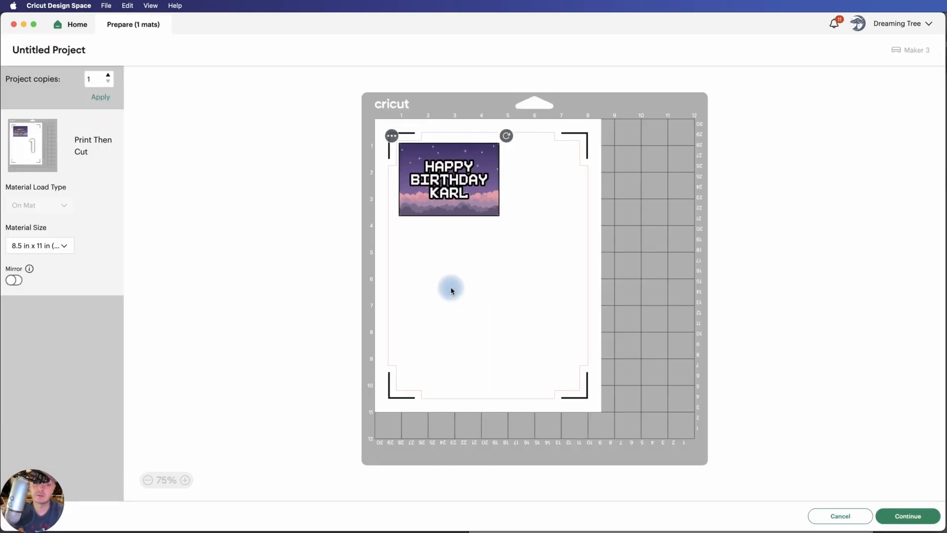